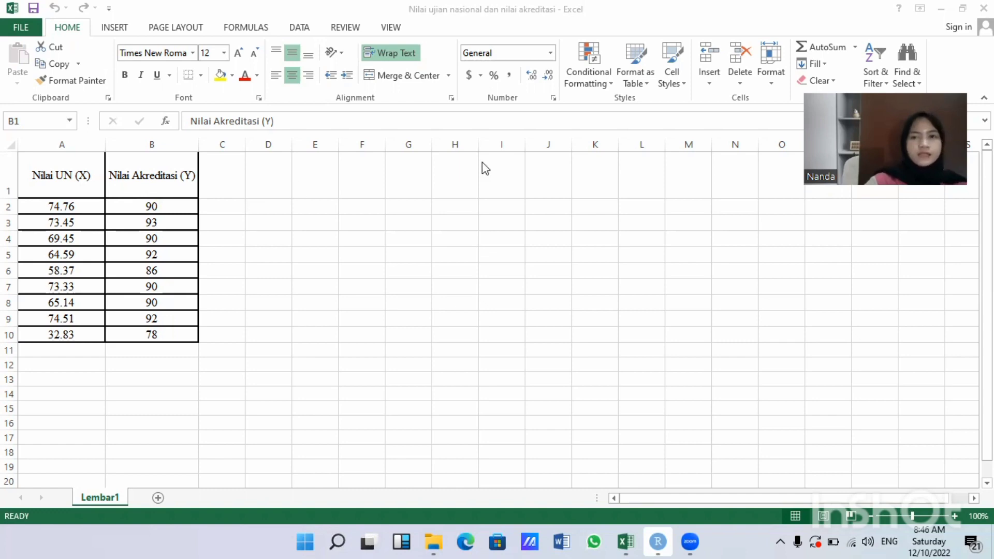
Step: Switch to RStudio and import the Excel file "Nilai ujian nasional dan nilai akreditasi.xlsx" from the Statistik folder in Documents
{"action": "left_click", "coordinate": [657, 542]}
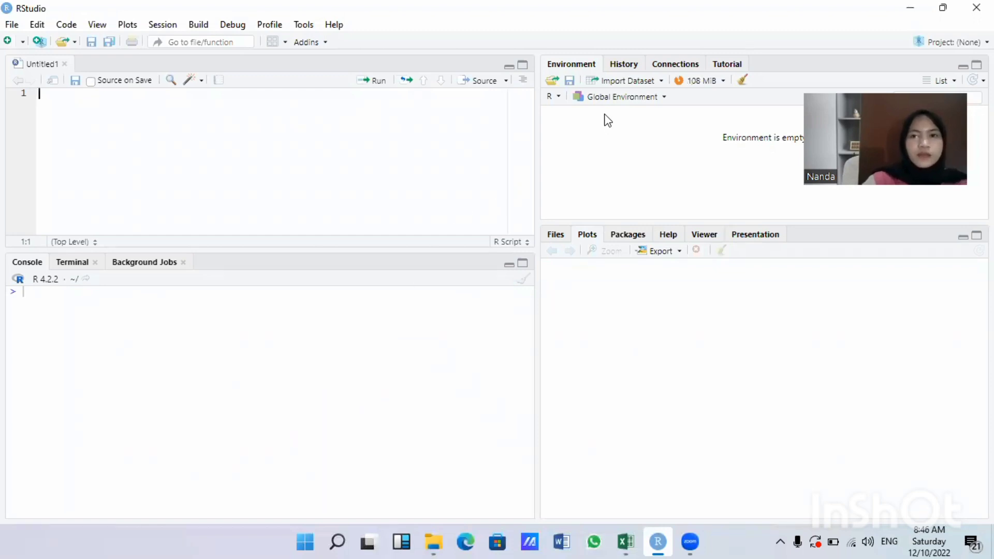
{"action": "left_click", "coordinate": [648, 82]}
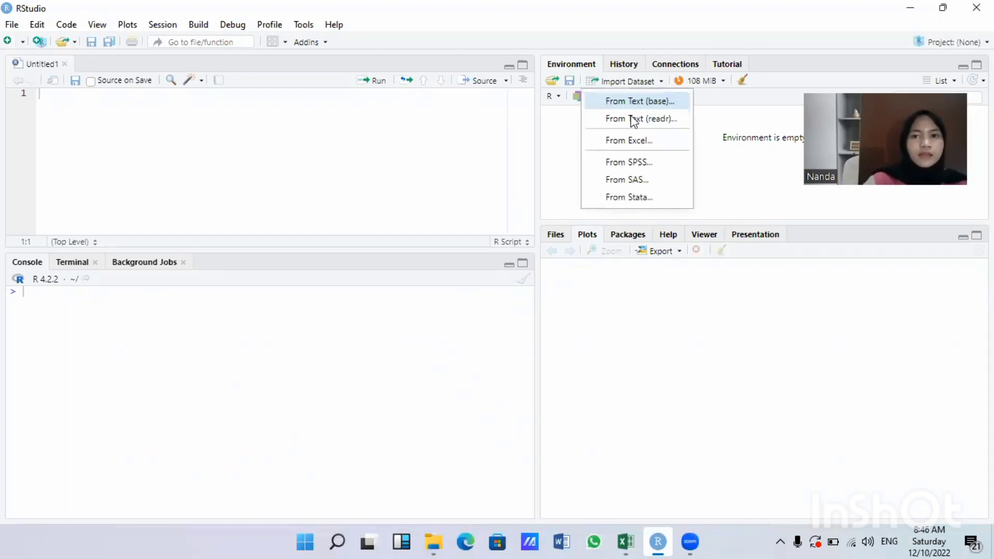
{"action": "left_click", "coordinate": [633, 141]}
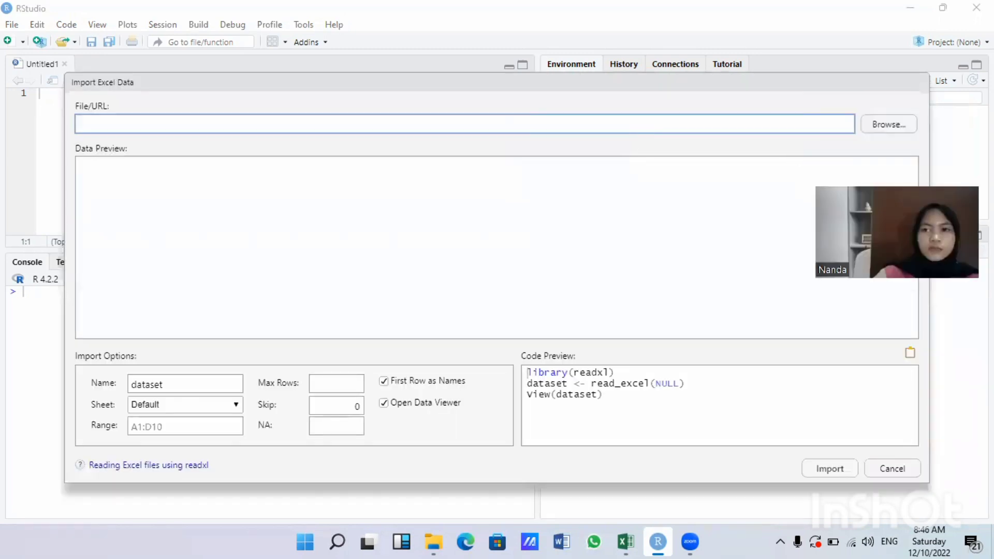
{"action": "left_click", "coordinate": [890, 129]}
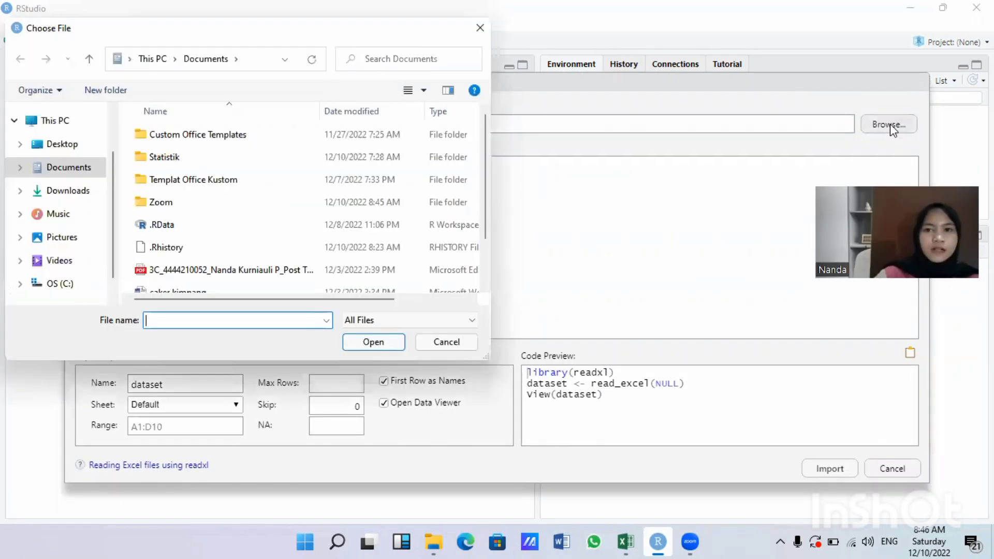
{"action": "double_click", "coordinate": [197, 158]}
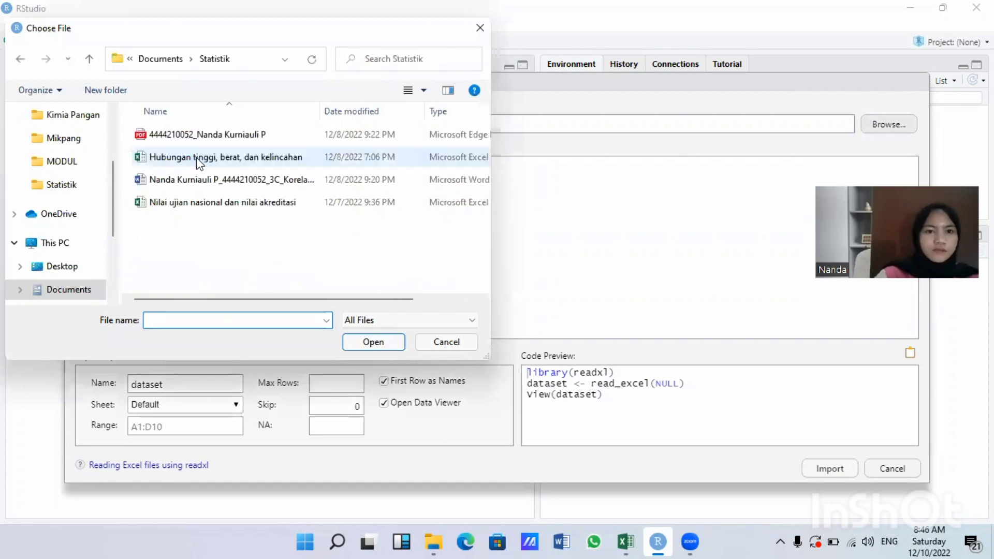
{"action": "double_click", "coordinate": [220, 202]}
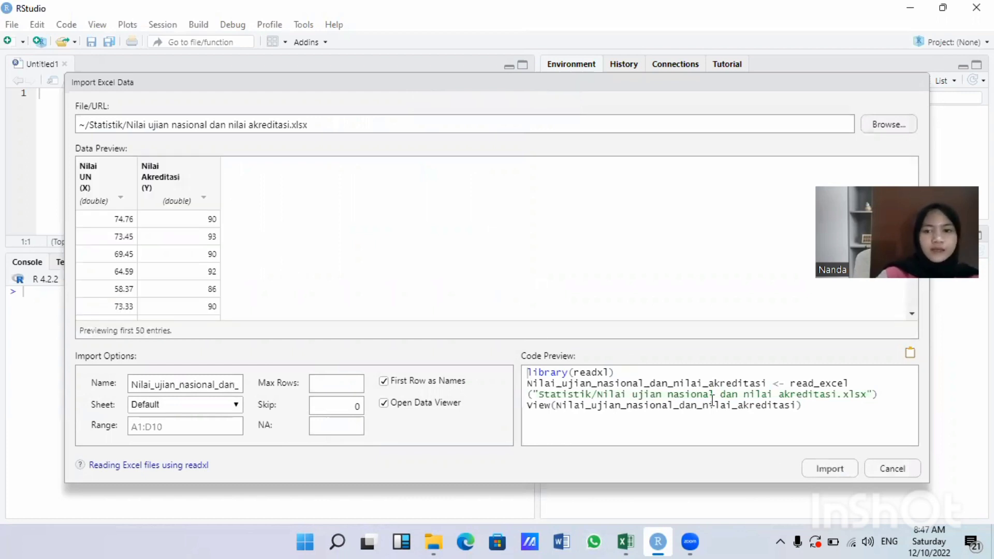
{"action": "left_click", "coordinate": [830, 470]}
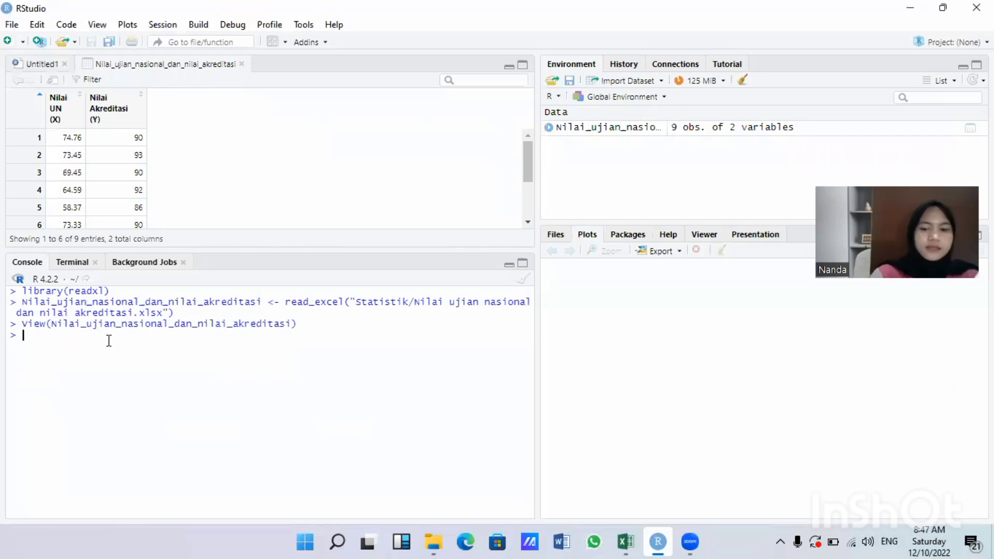
Step: Convert Nilai_ujian_nasional_dan_nilai_akreditasi to a data frame in the console with data.frame(), assigning it back to the same name
{"action": "type", "text": "Nilai"}
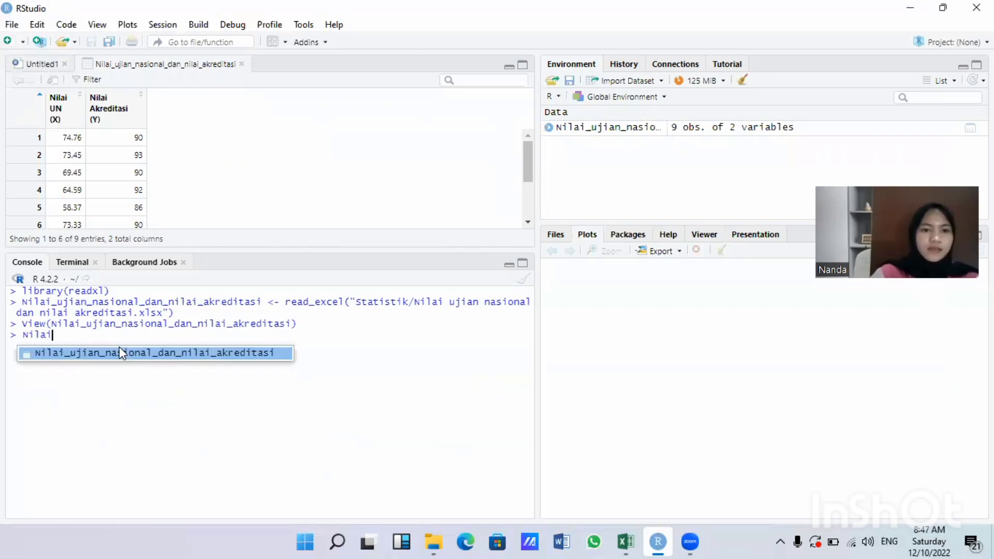
{"action": "left_click", "coordinate": [131, 352]}
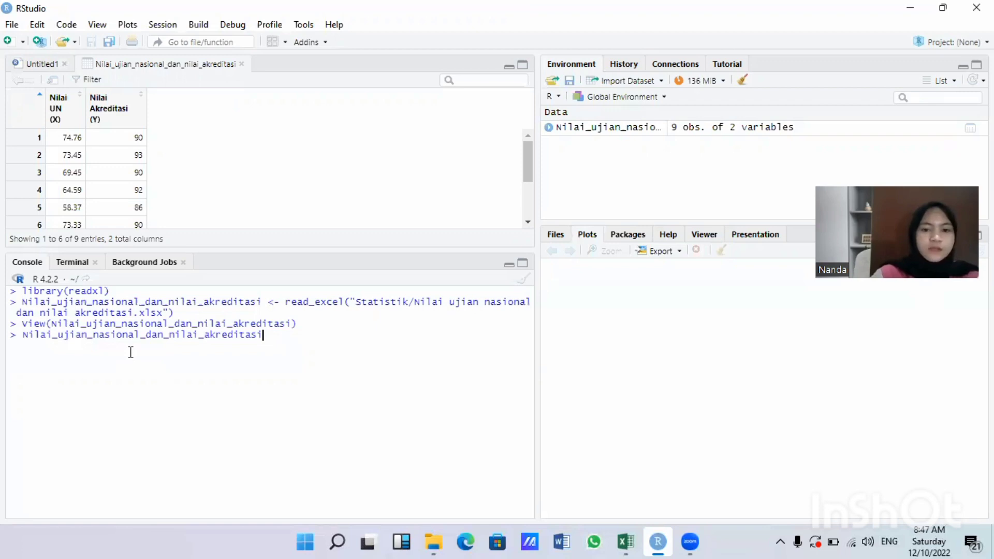
{"action": "type", "text": "<"}
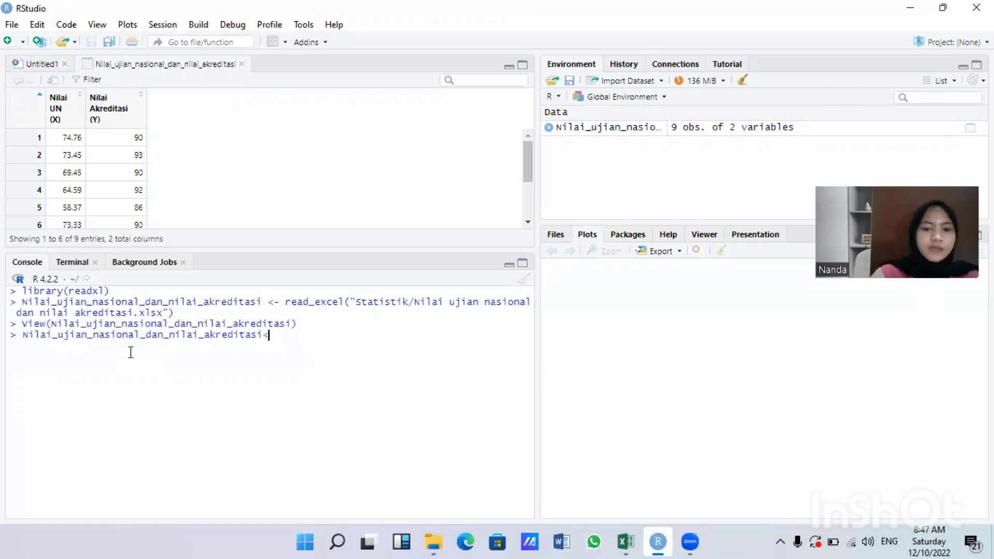
{"action": "type", "text": "-data."}
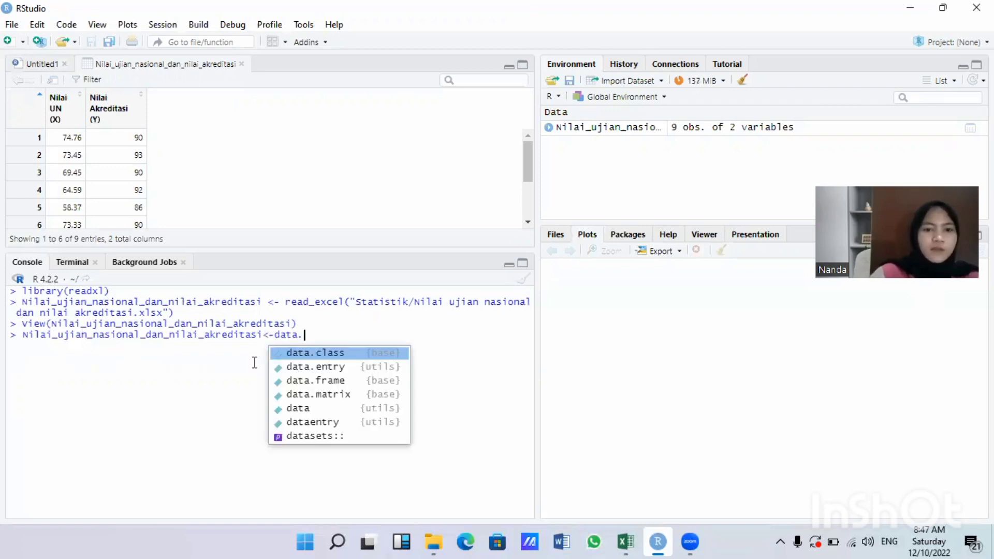
{"action": "left_click", "coordinate": [303, 381]}
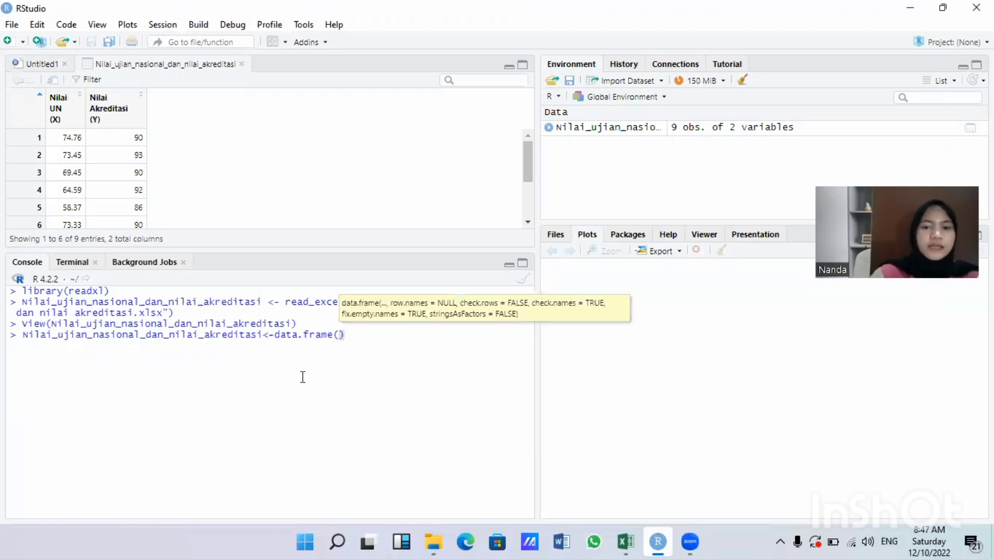
{"action": "type", "text": "Nilai"}
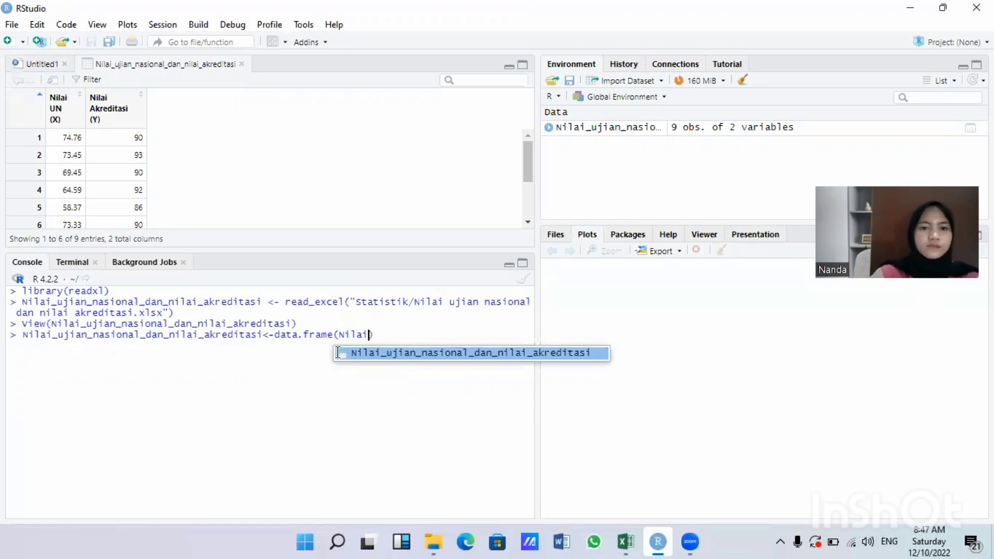
{"action": "left_click", "coordinate": [337, 353]}
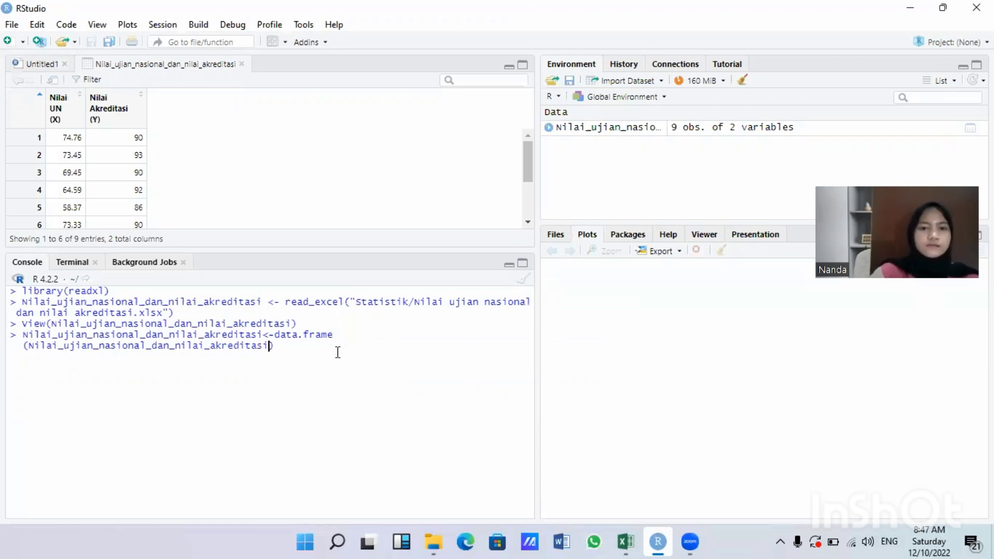
{"action": "key", "text": "Right"}
{"action": "key", "text": "Return"}
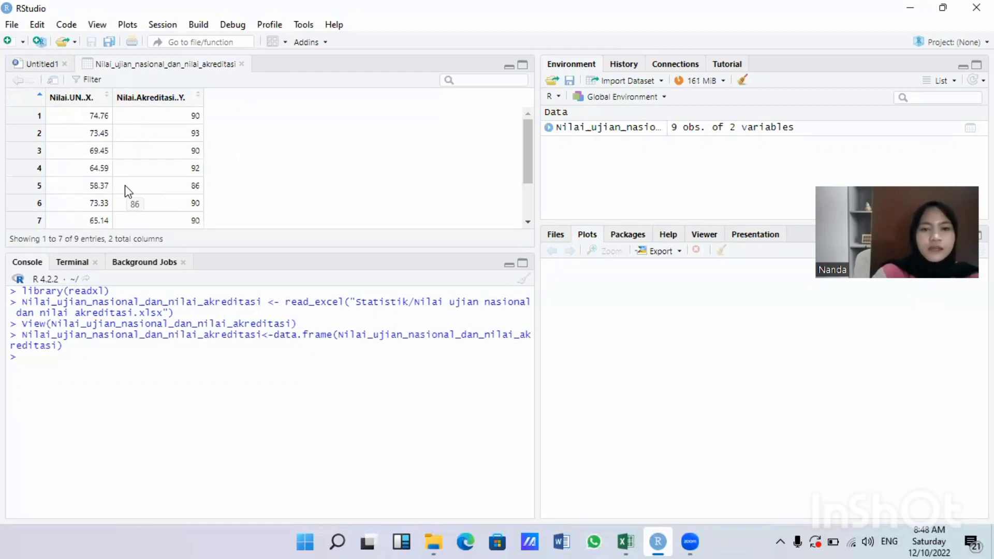
Step: Assign the Nilai.UN..X. column of Nilai_ujian_nasional_dan_nilai_akreditasi to the variable x in the console
{"action": "type", "text": "x=N"}
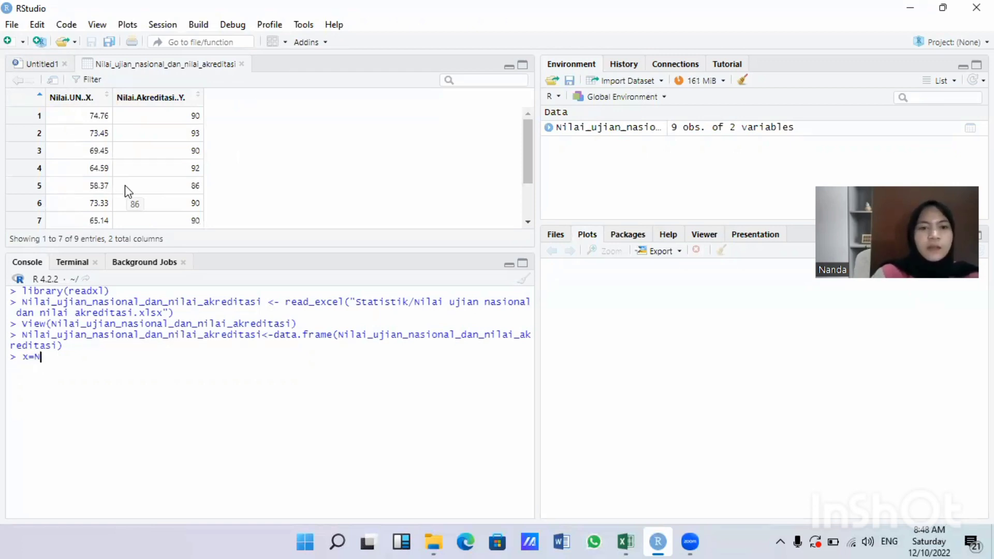
{"action": "type", "text": "ilai"}
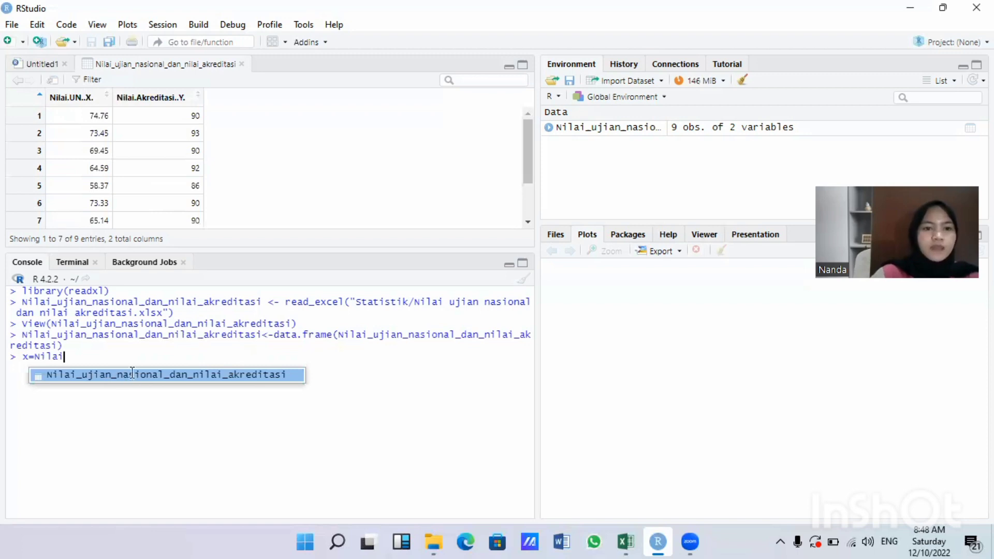
{"action": "key", "text": "Tab"}
{"action": "type", "text": "$"}
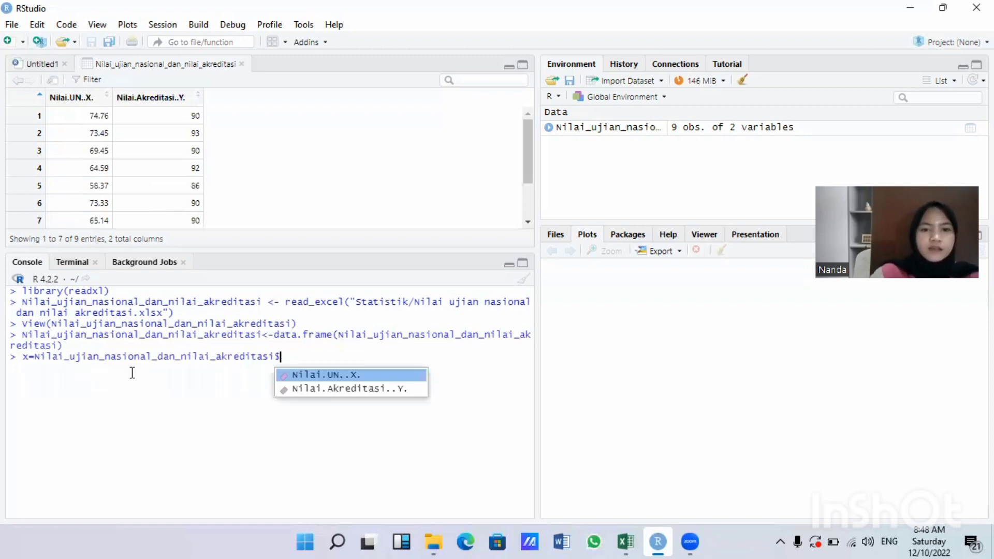
{"action": "left_click", "coordinate": [336, 374]}
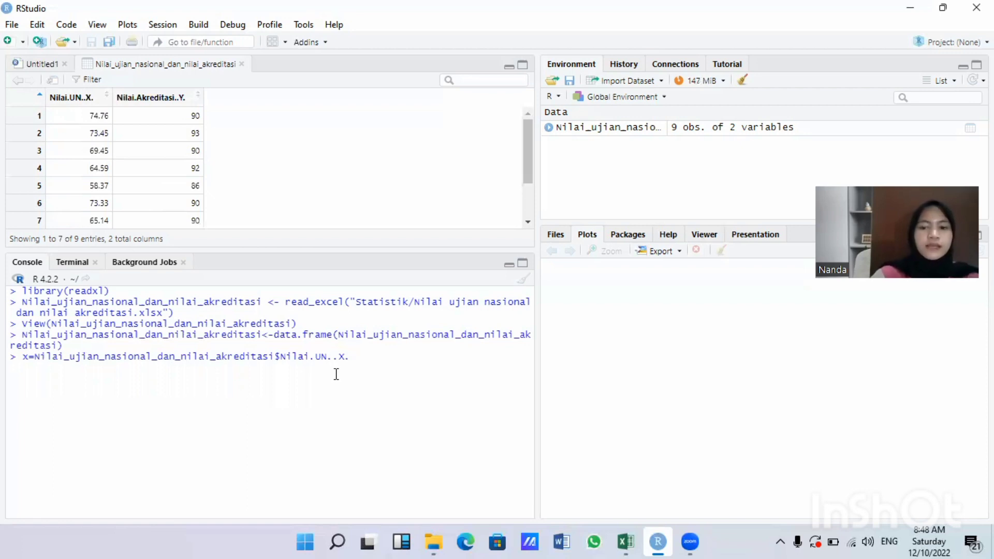
{"action": "key", "text": "Return"}
Step: Assign the Nilai.Akreditasi..Y. column of Nilai_ujian_nasional_dan_nilai_akreditasi to the variable y in the console
{"action": "type", "text": "y=Nilai"}
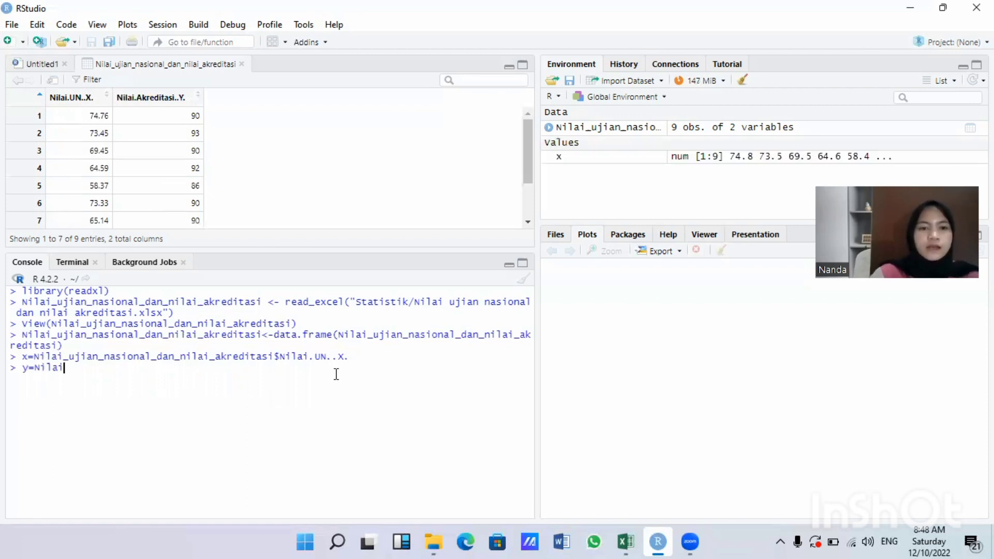
{"action": "left_click", "coordinate": [235, 388]}
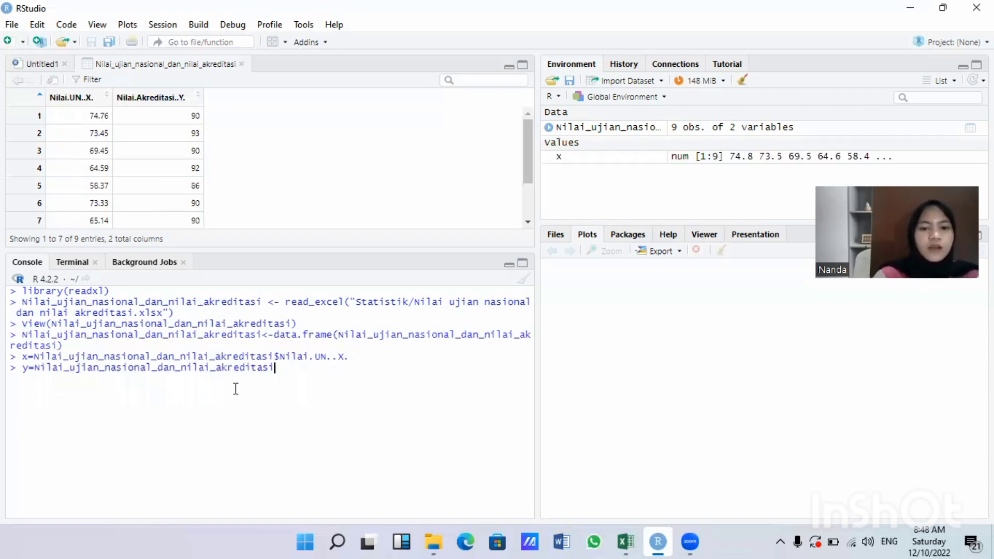
{"action": "type", "text": "$"}
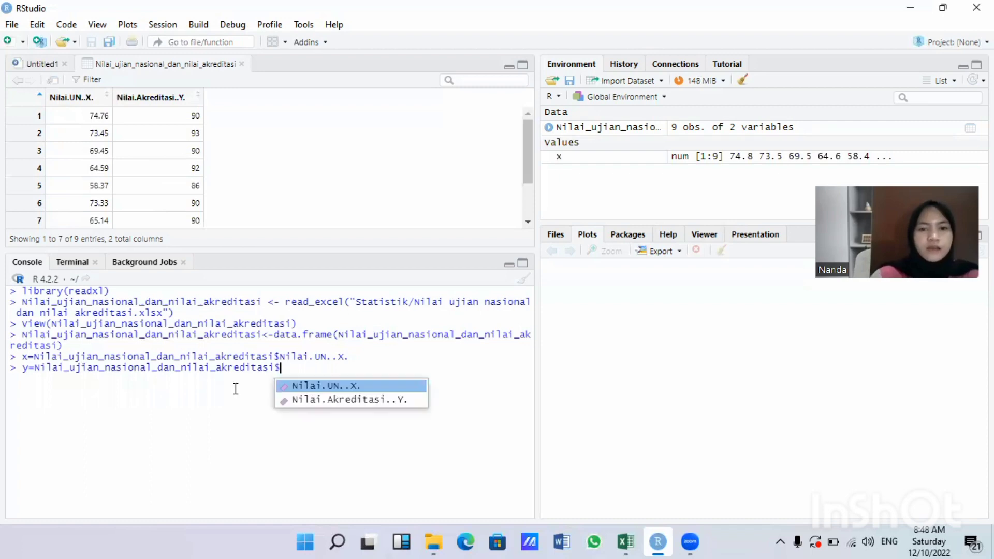
{"action": "left_click", "coordinate": [338, 399]}
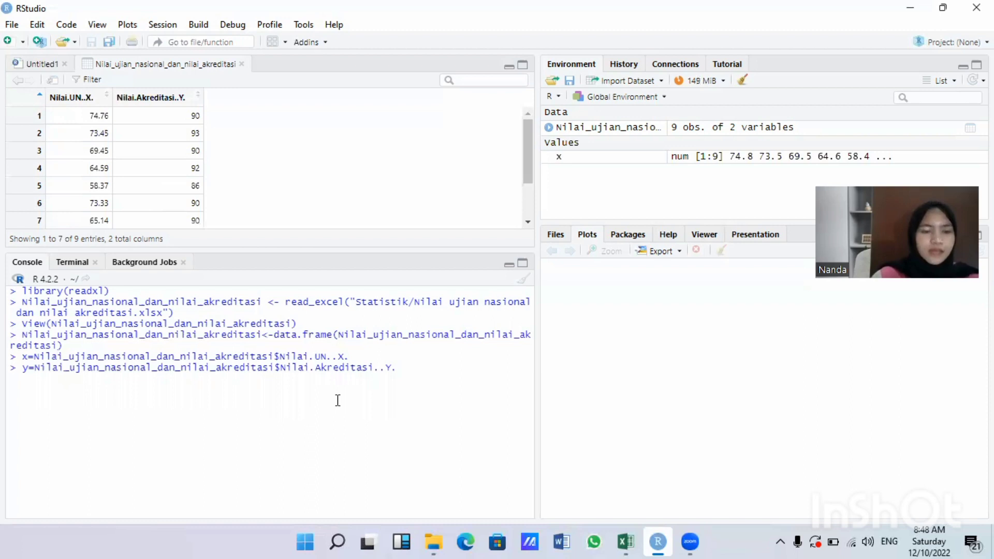
{"action": "key", "text": "Return"}
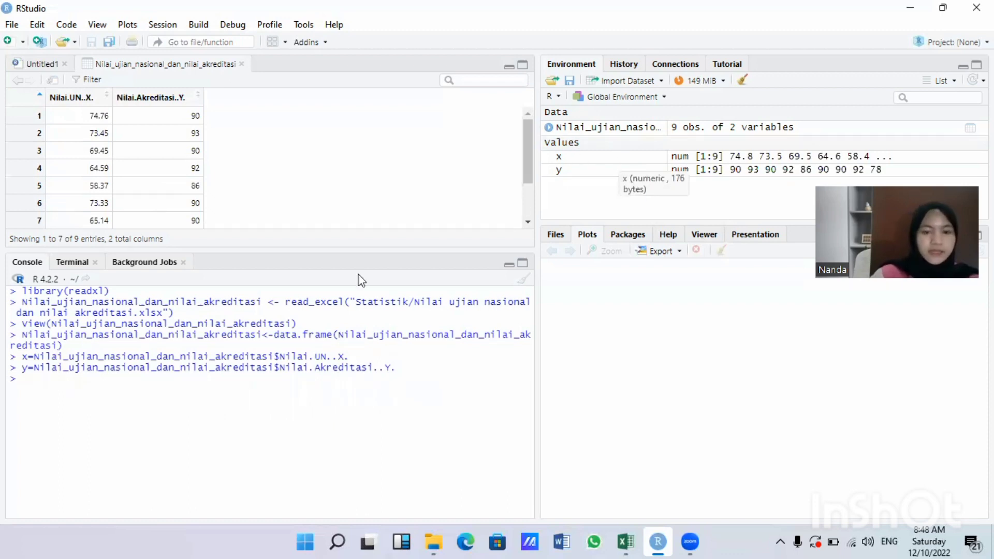
Step: Run a Pearson correlation test in the console with cor.test(x,y,method = ("pearson"), conf.level = 0.95)
{"action": "type", "text": "cor."}
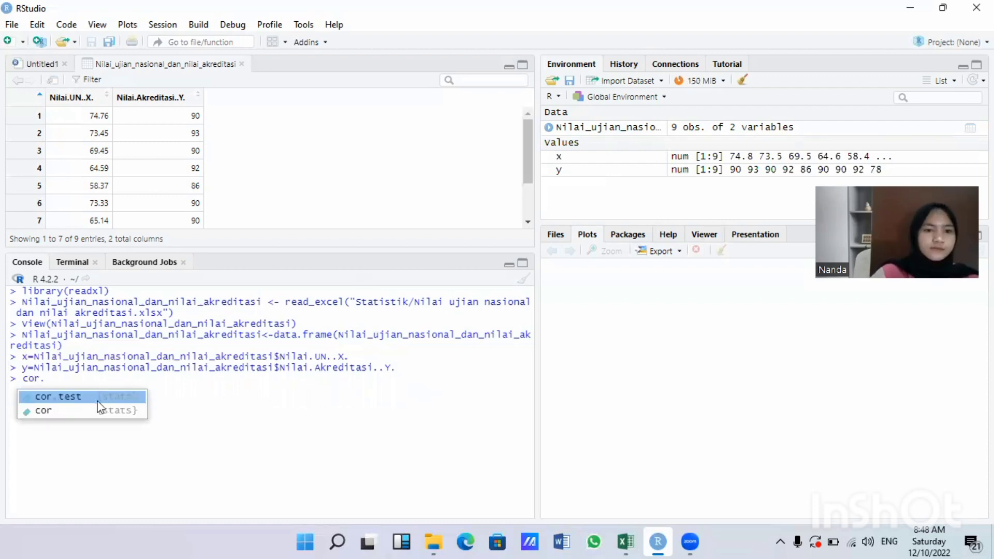
{"action": "left_click", "coordinate": [98, 401]}
{"action": "type", "text": "x"}
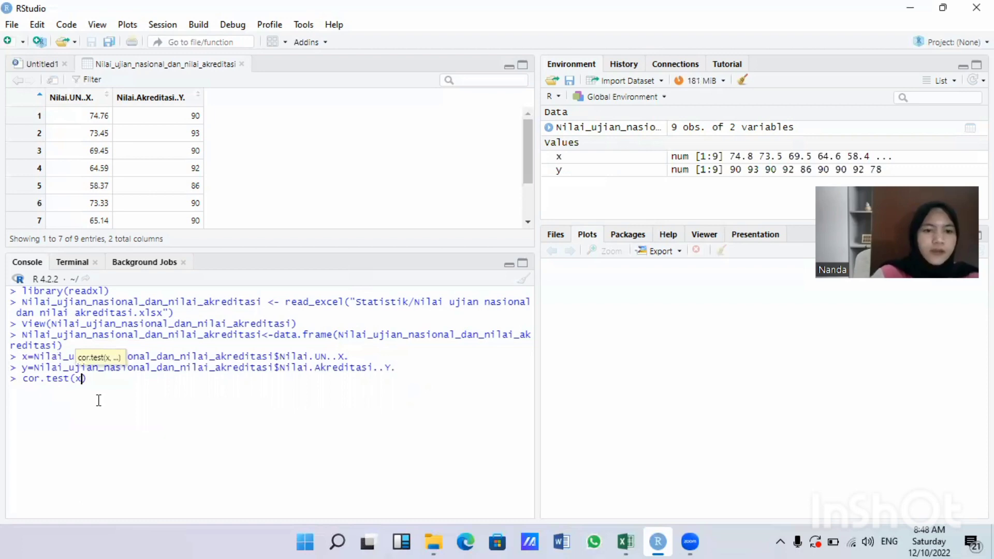
{"action": "type", "text": ",y"}
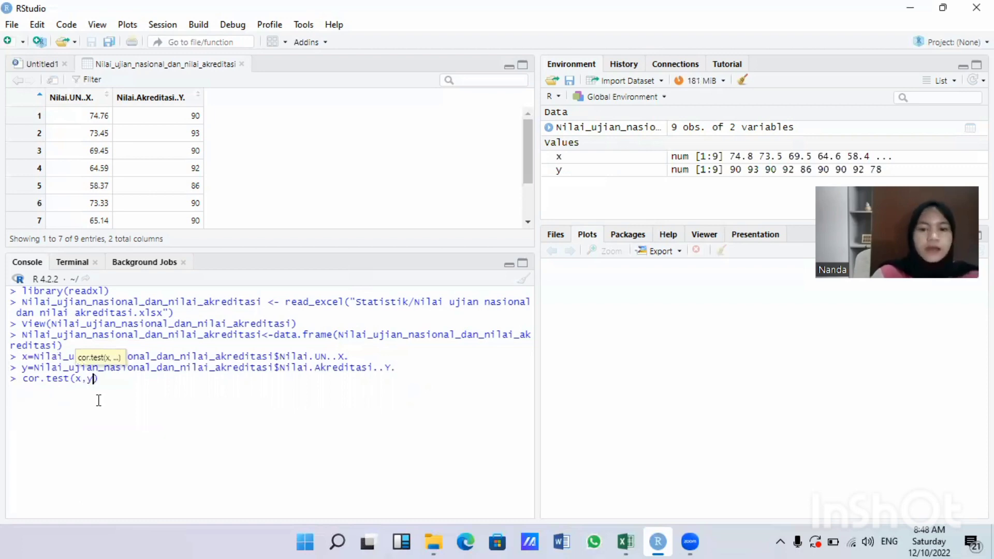
{"action": "type", "text": ",meth"}
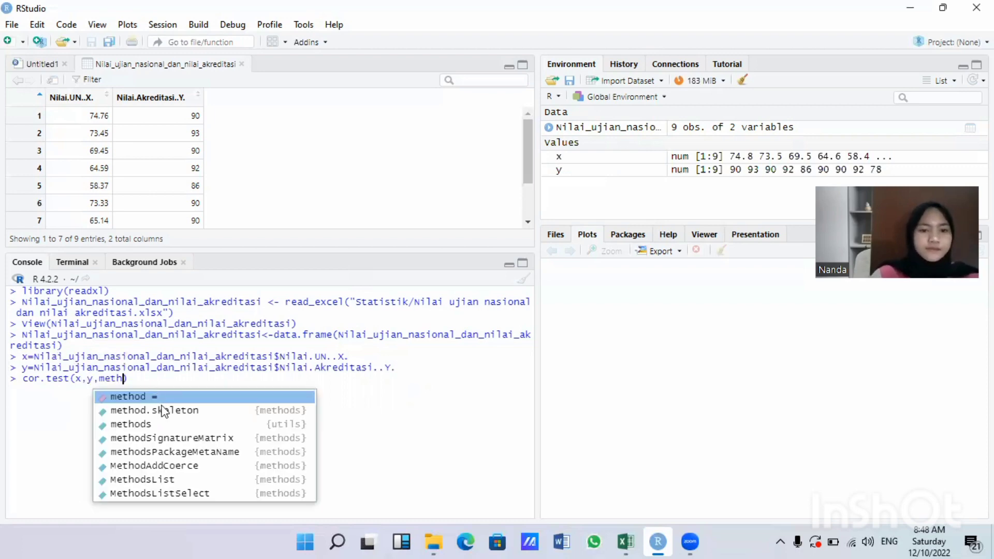
{"action": "key", "text": "Tab"}
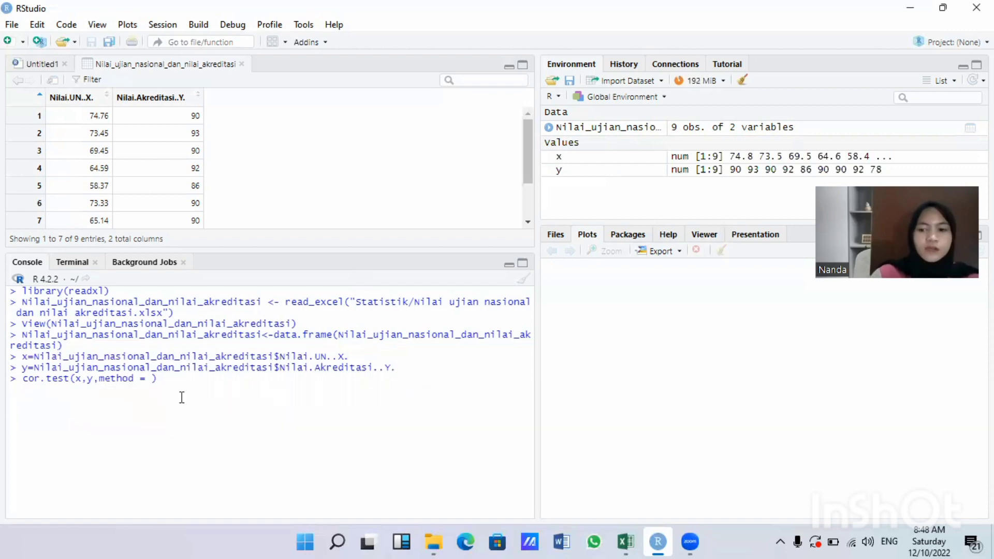
{"action": "type", "text": "("}
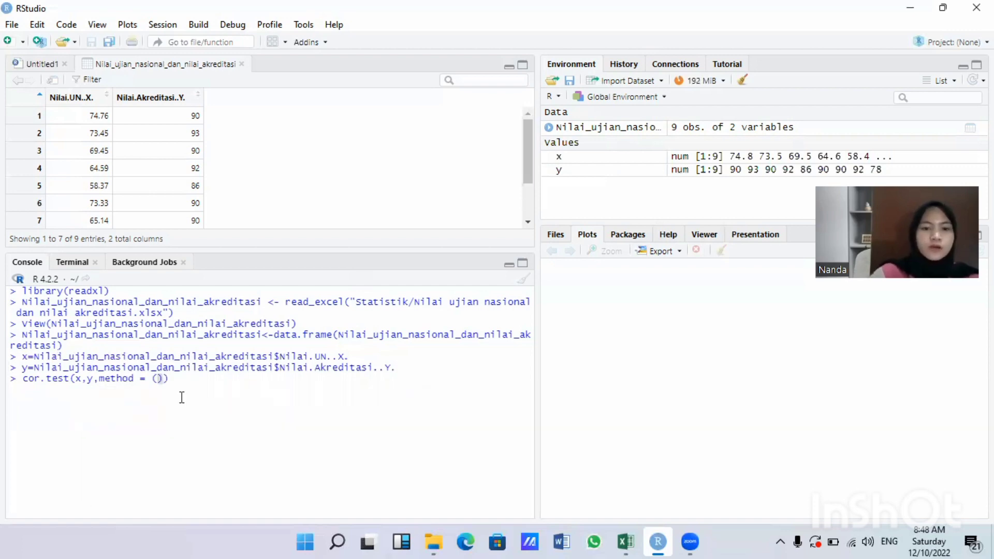
{"action": "type", "text": "\""}
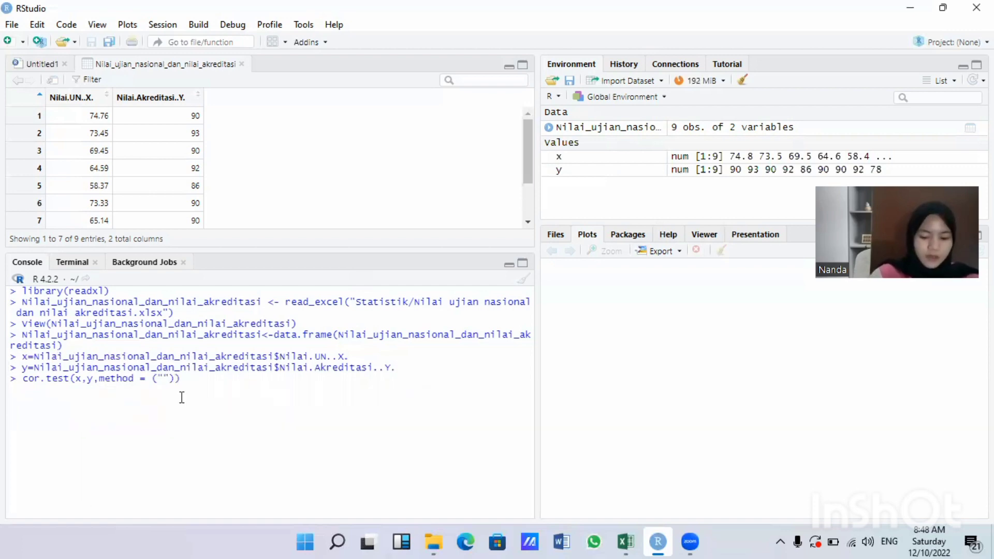
{"action": "type", "text": "pe"}
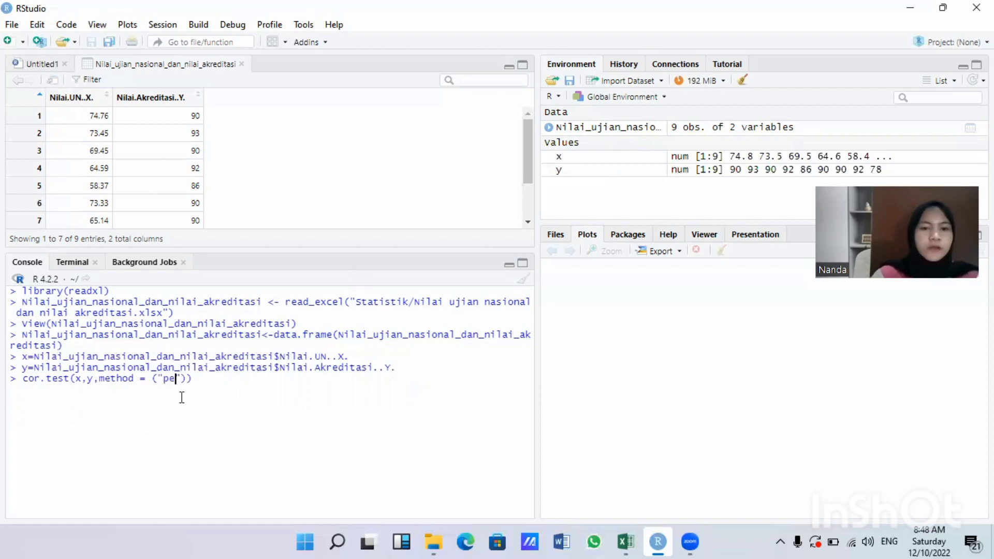
{"action": "type", "text": "arson\"),"}
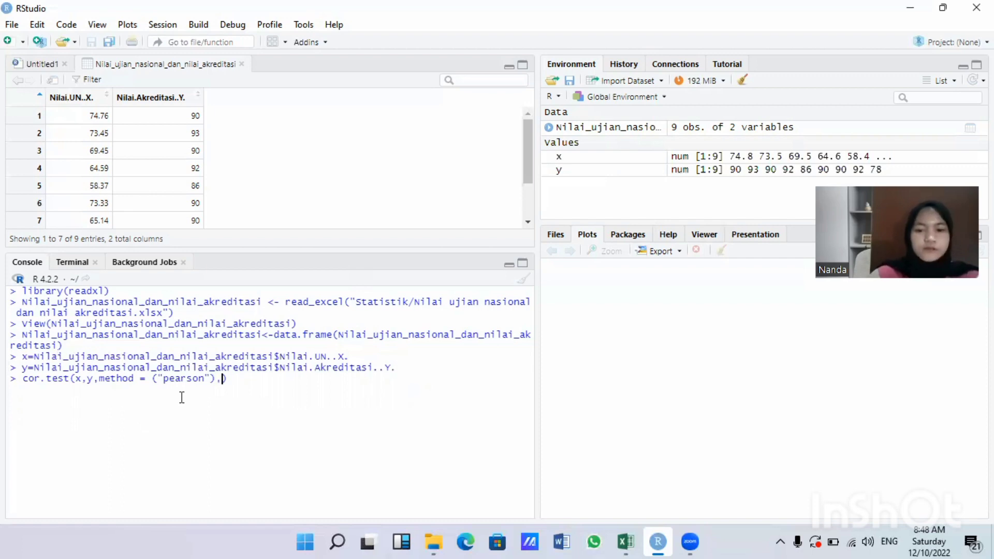
{"action": "type", "text": " conf."}
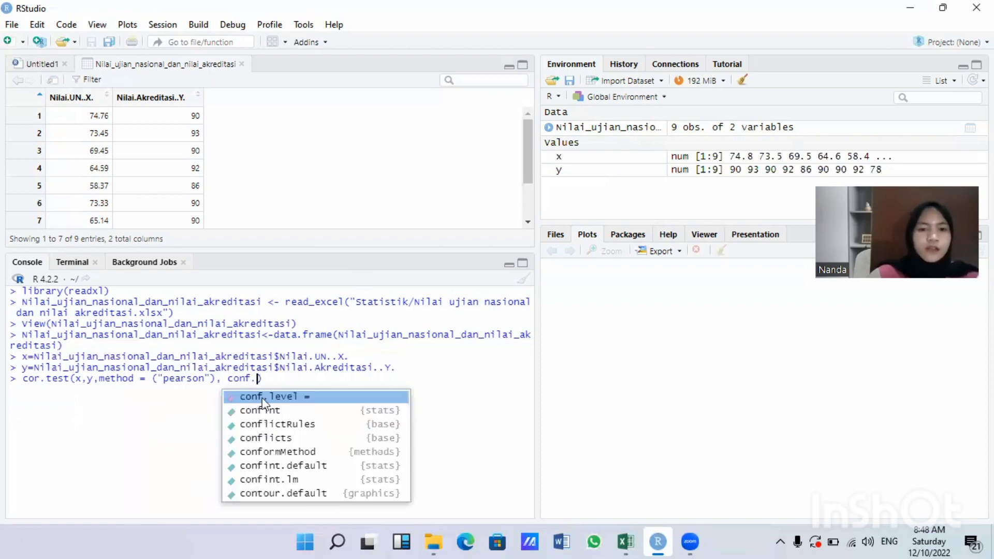
{"action": "left_click", "coordinate": [266, 397]}
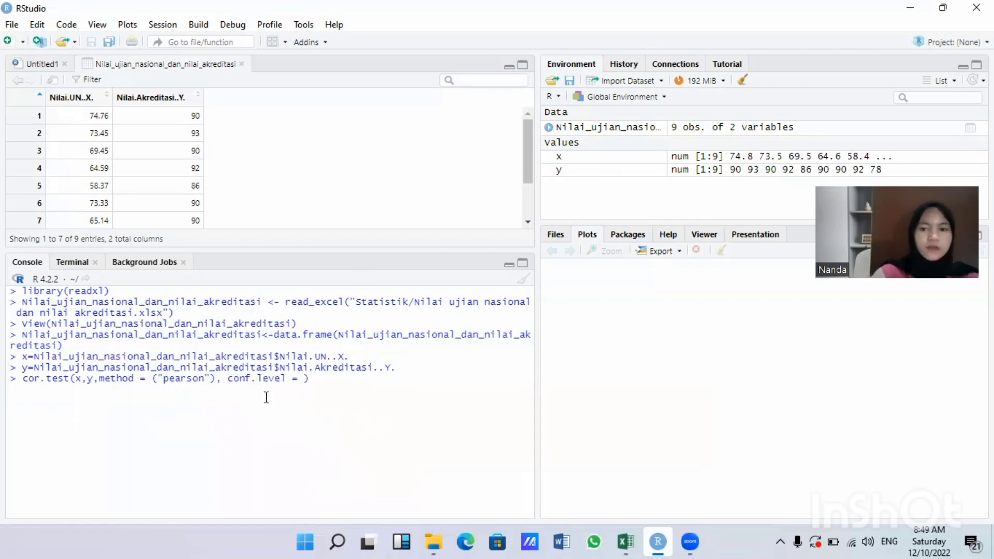
{"action": "type", "text": "0.95"}
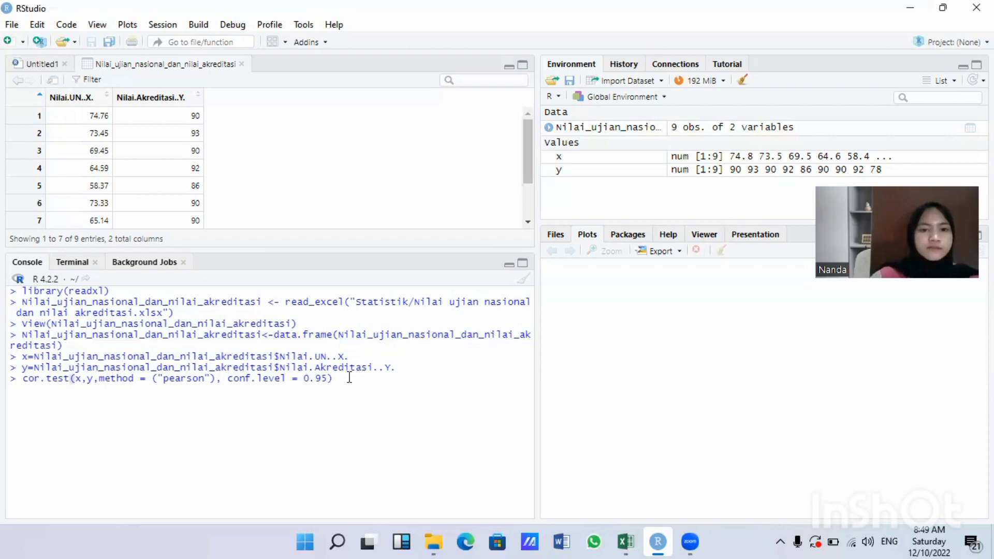
{"action": "key", "text": "Return"}
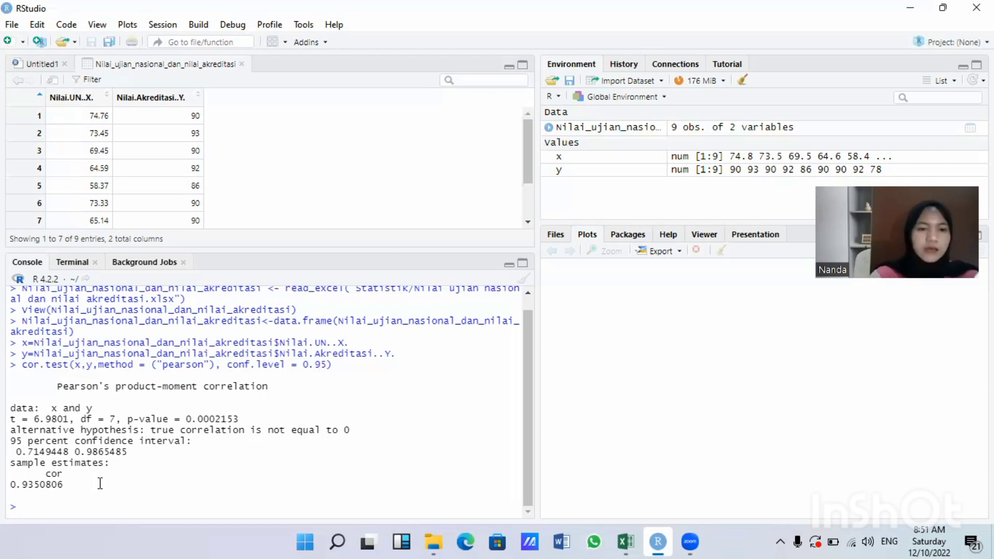
Step: Fit a linear regression of y on x in the console with lm(y~x), assigning it to regresi
{"action": "type", "text": "regresi"}
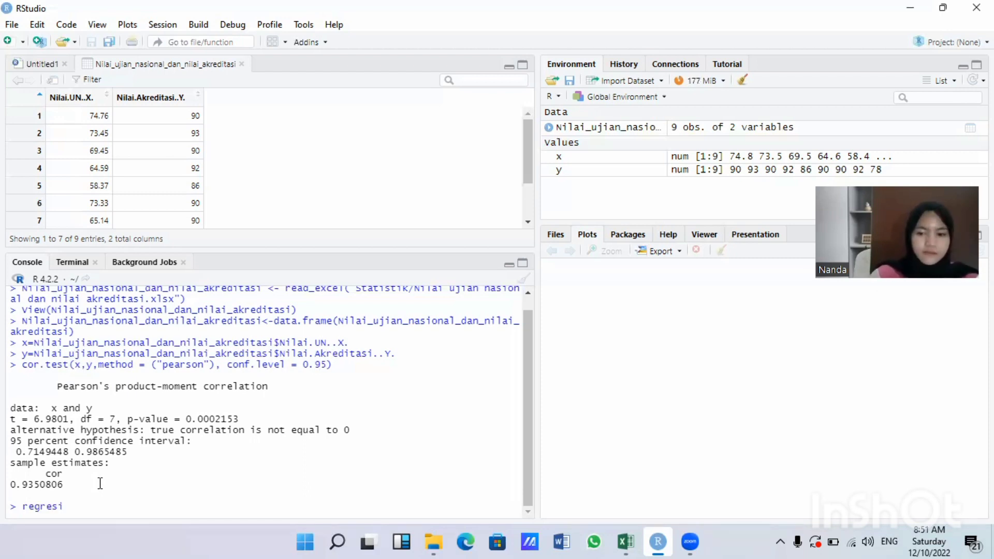
{"action": "type", "text": ",-"}
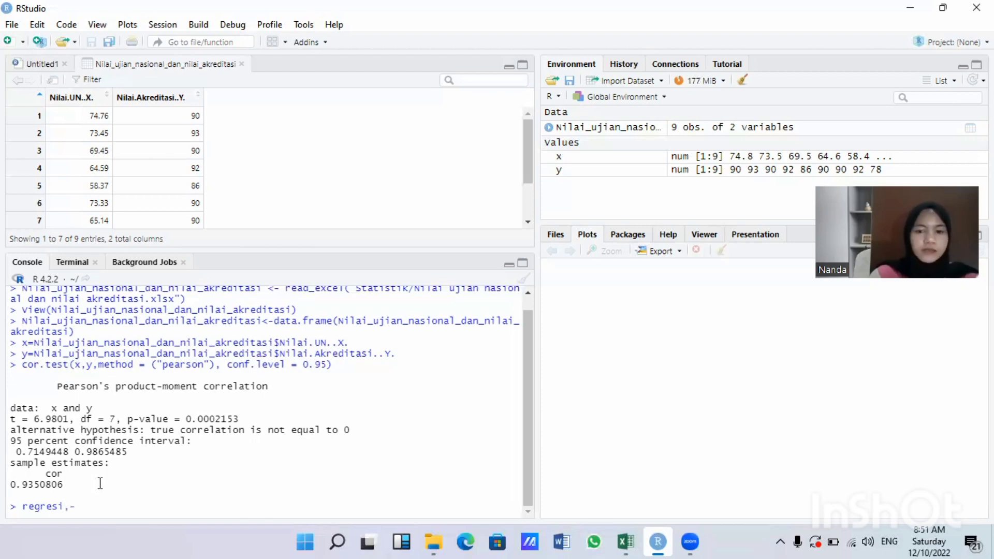
{"action": "key", "text": "BackSpace"}
{"action": "key", "text": "BackSpace"}
{"action": "type", "text": "<-"}
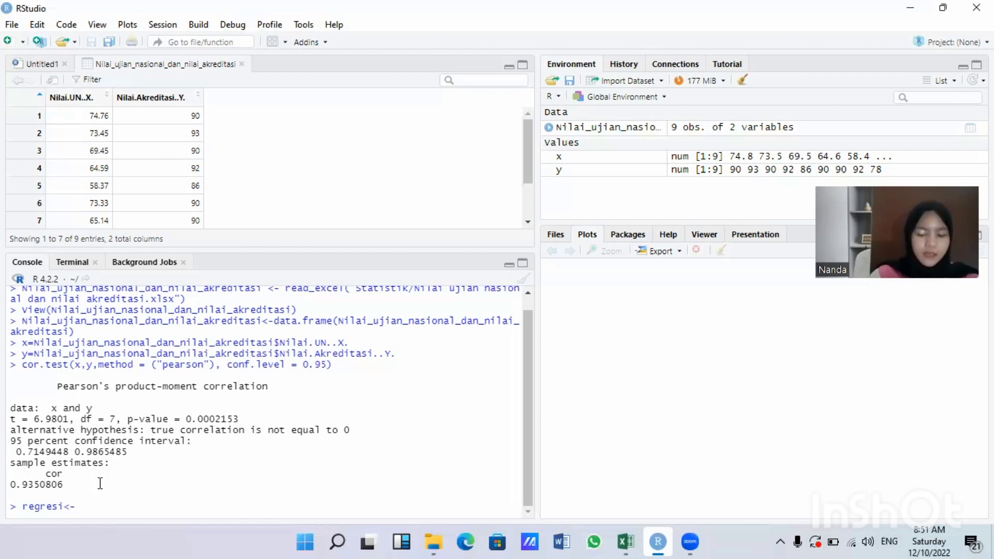
{"action": "type", "text": "lm"}
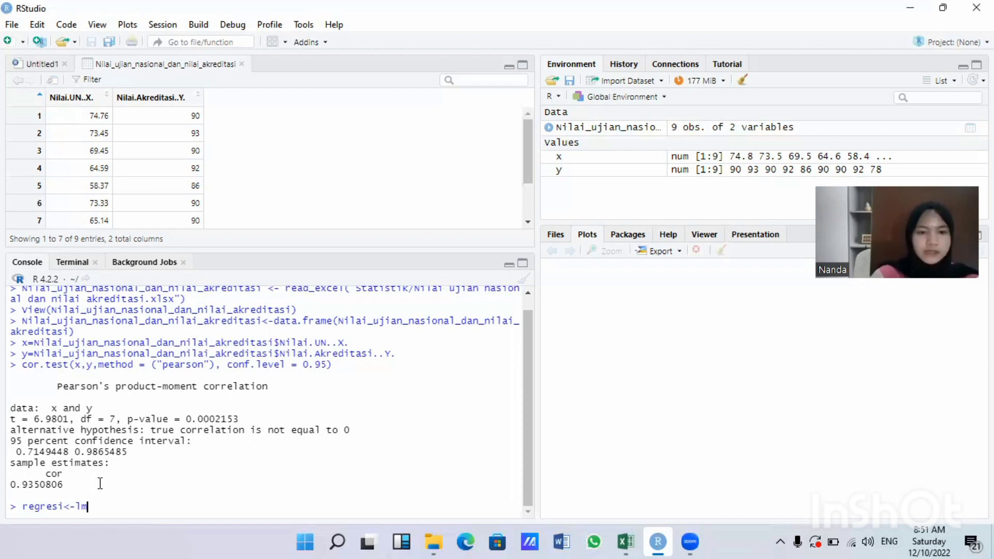
{"action": "type", "text": "(y"}
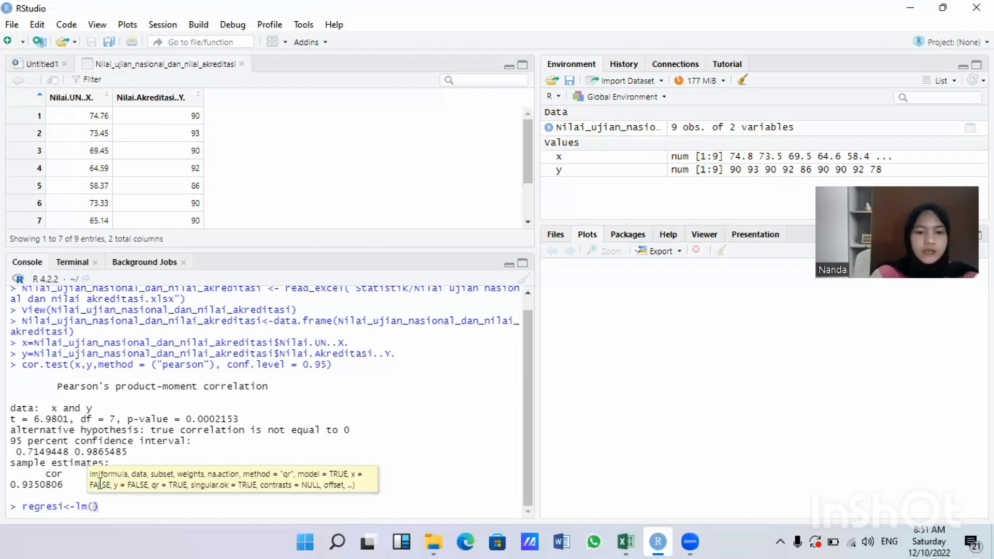
{"action": "type", "text": "~"}
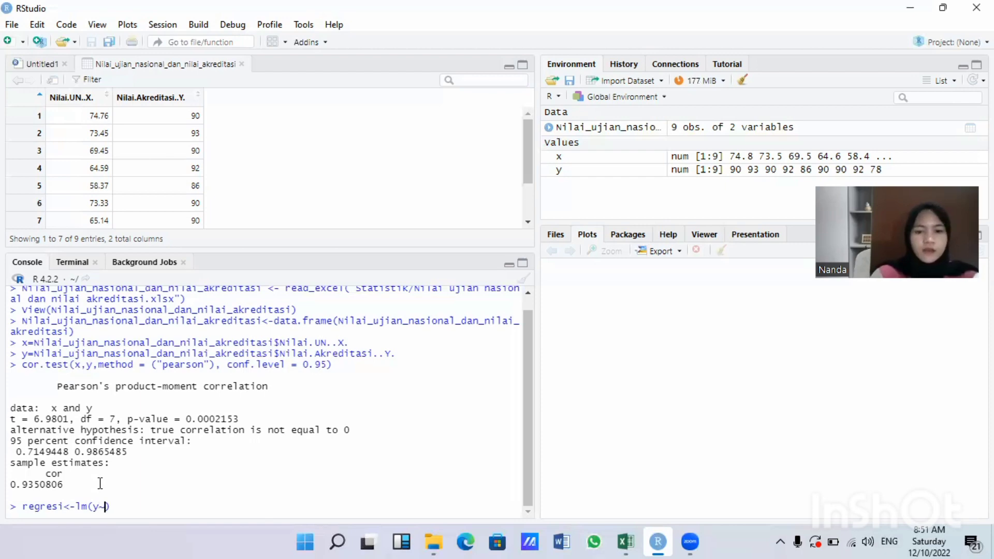
{"action": "type", "text": "x"}
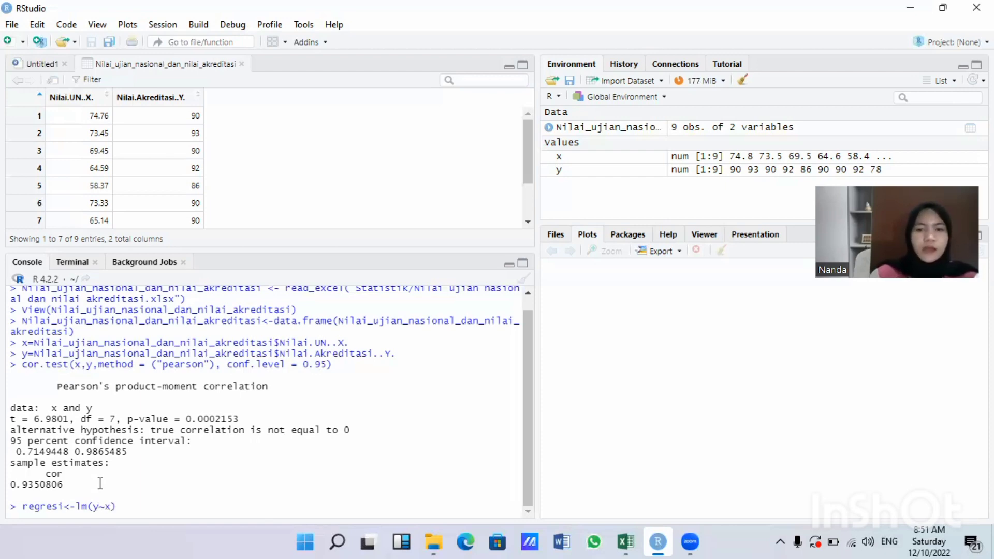
{"action": "key", "text": "Return"}
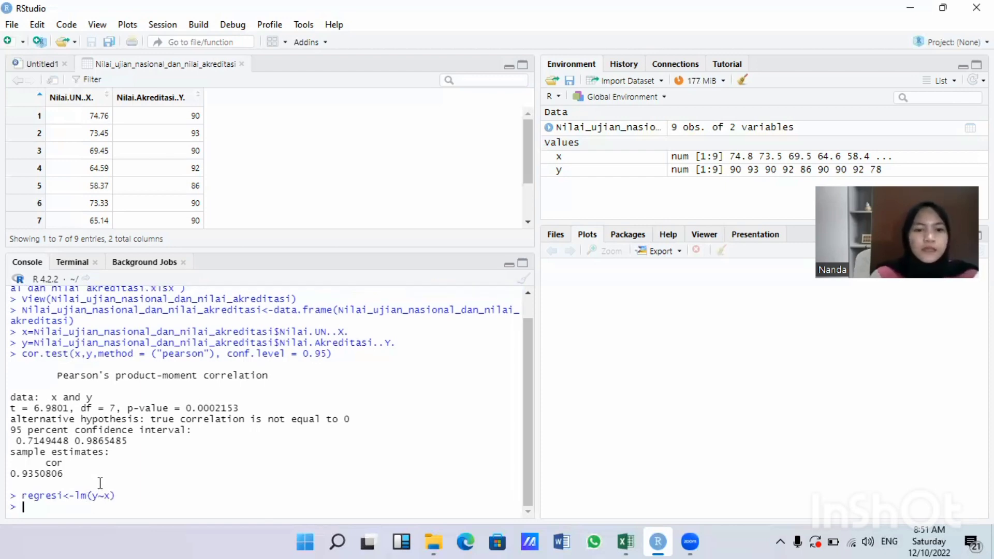
Step: Print the regresi model in the console to show its coefficients
{"action": "type", "text": "regre"}
{"action": "key", "text": "Tab"}
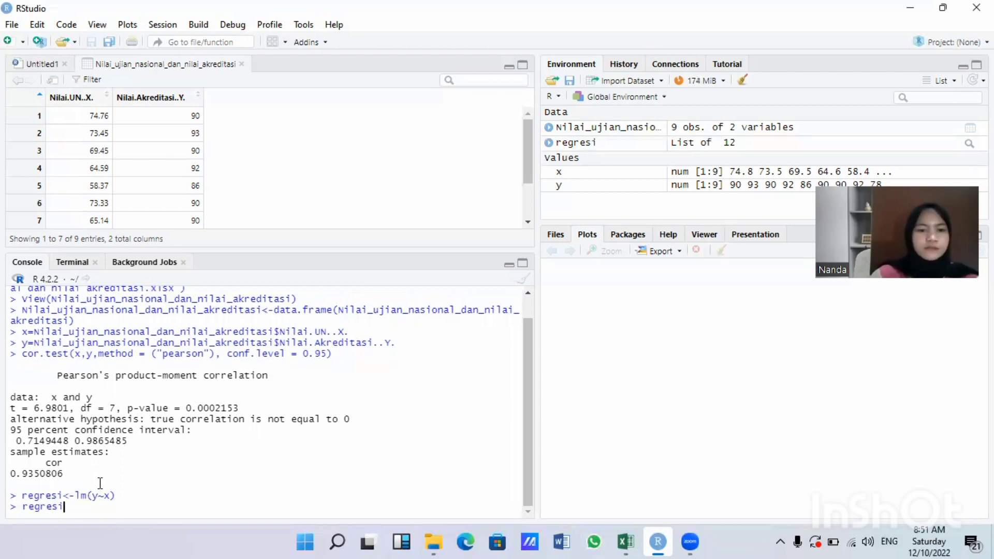
{"action": "key", "text": "Return"}
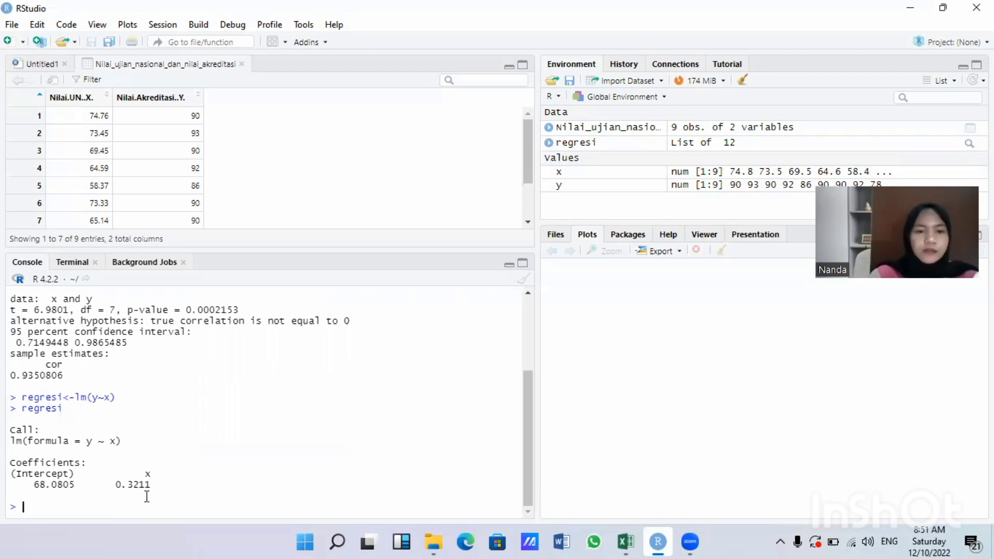
Step: Begin a plot() command for x and y in the console with xlab set to "Nilai UN"
{"action": "type", "text": "plot"}
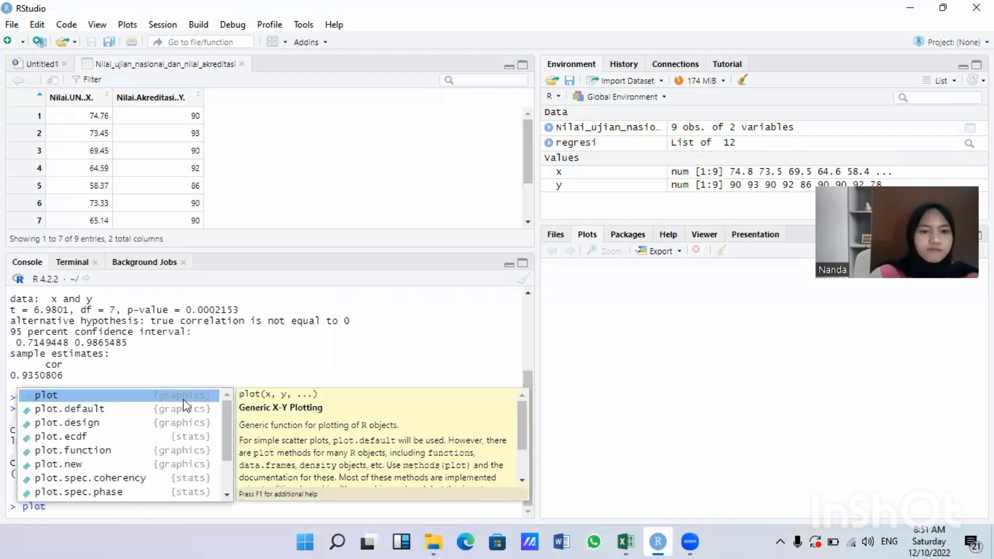
{"action": "left_click", "coordinate": [186, 399]}
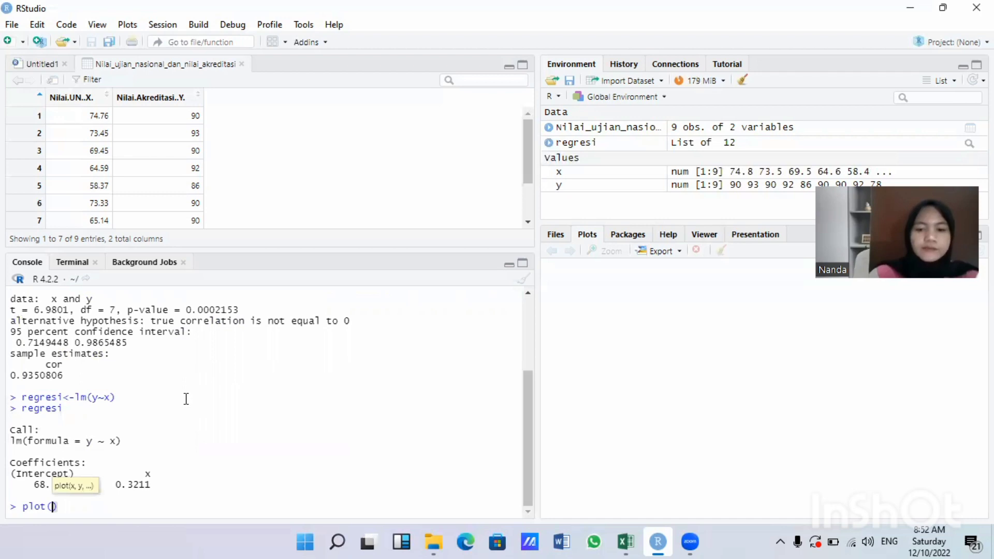
{"action": "type", "text": "x,y"}
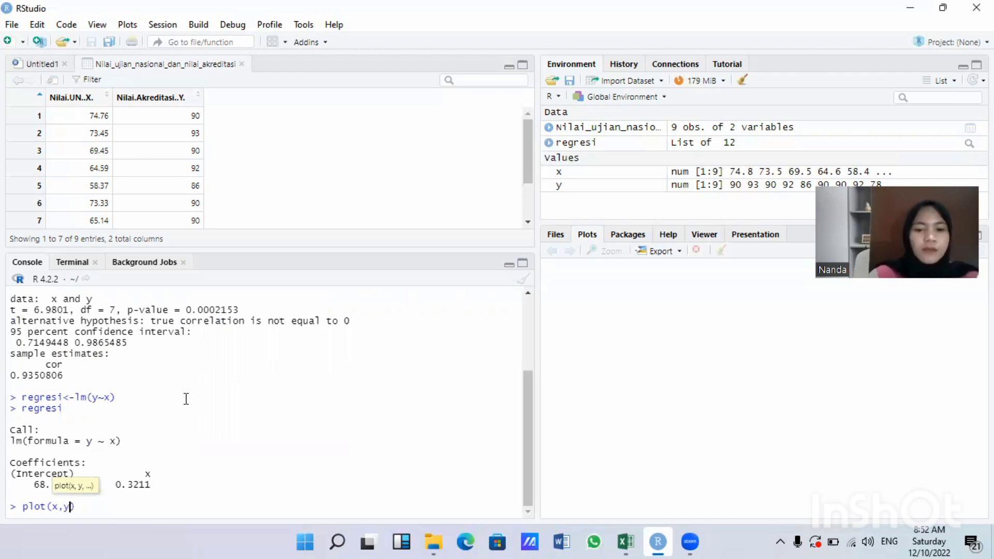
{"action": "type", "text": ",xlab"}
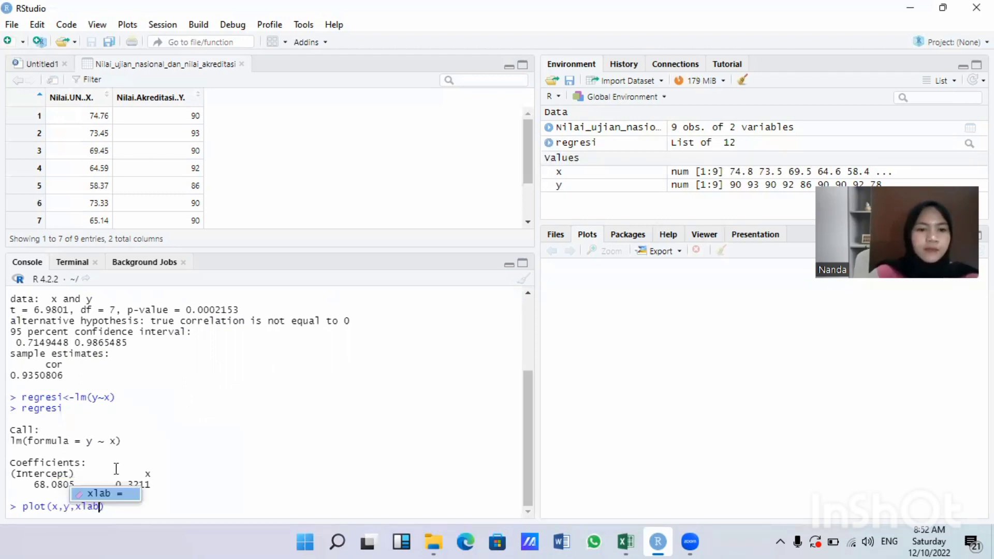
{"action": "left_click", "coordinate": [125, 496]}
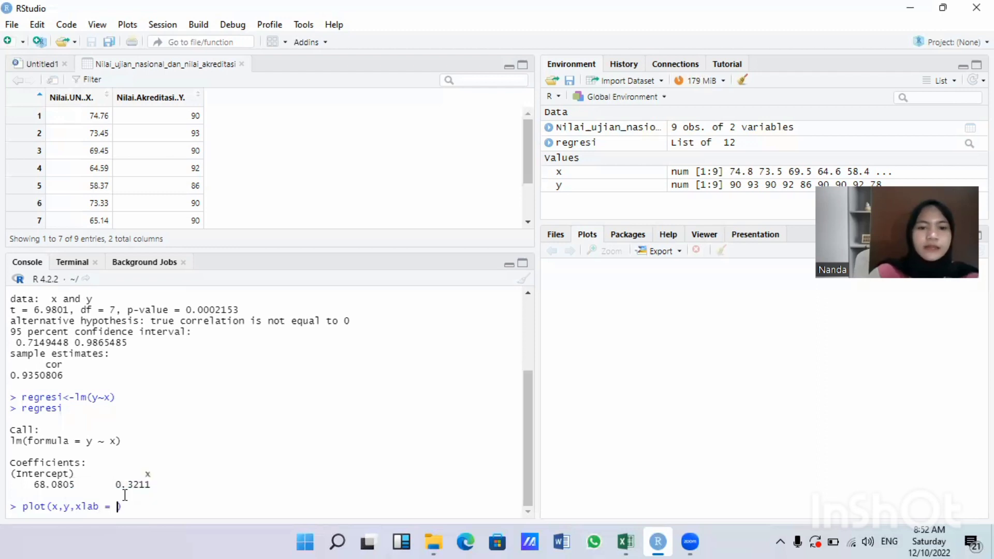
{"action": "type", "text": "\""}
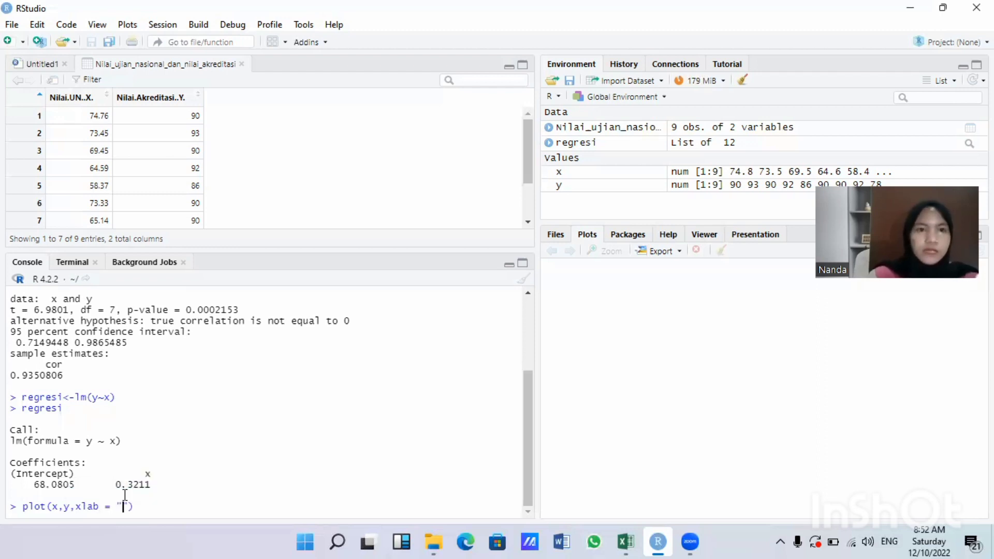
{"action": "type", "text": "Nia"}
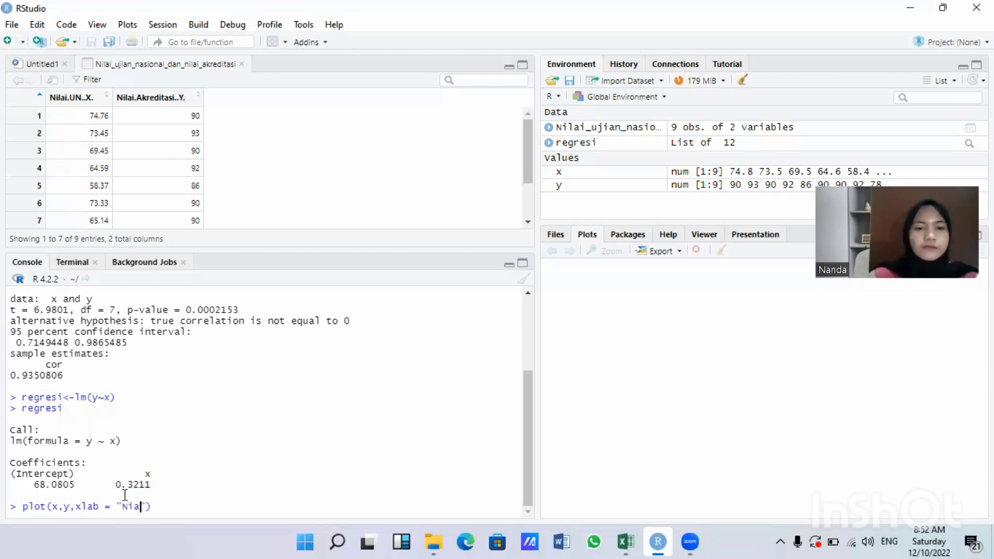
{"action": "type", "text": "u u"}
{"action": "key", "text": "BackSpace"}
{"action": "key", "text": "BackSpace"}
{"action": "key", "text": "BackSpace"}
{"action": "key", "text": "BackSpace"}
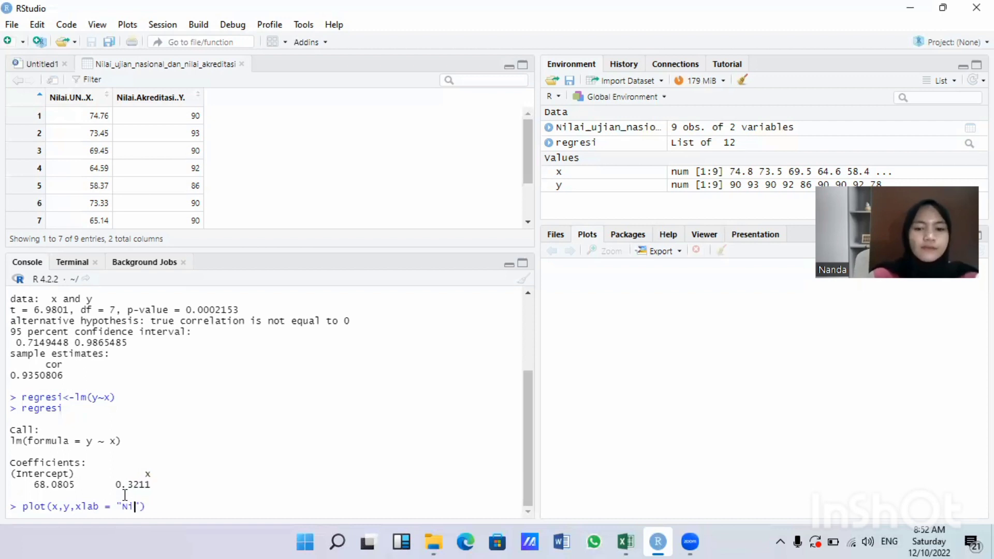
{"action": "type", "text": "lai UN\""}
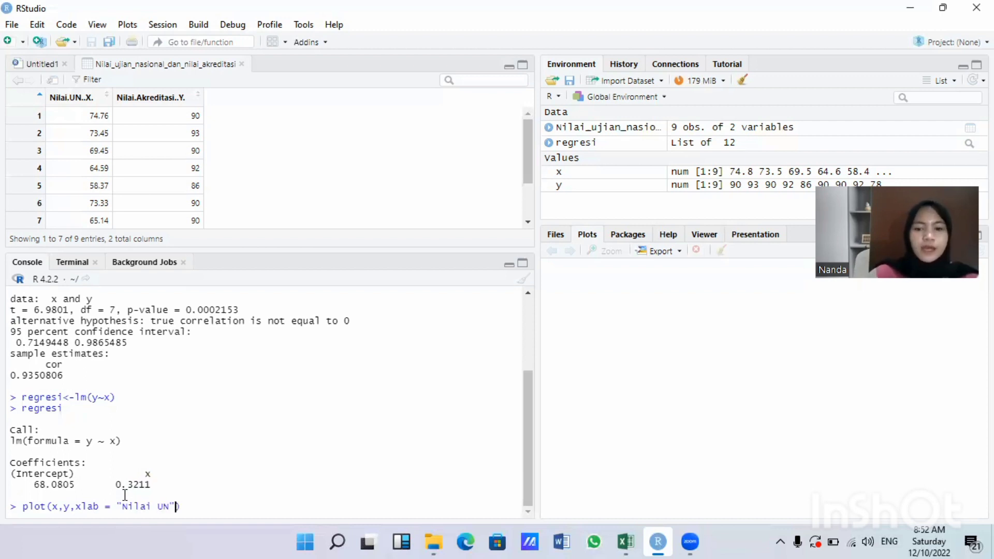
Step: Add a ylab argument set to "Nilai Akreditasi" to the plot() command in the console
{"action": "type", "text": ", yl"}
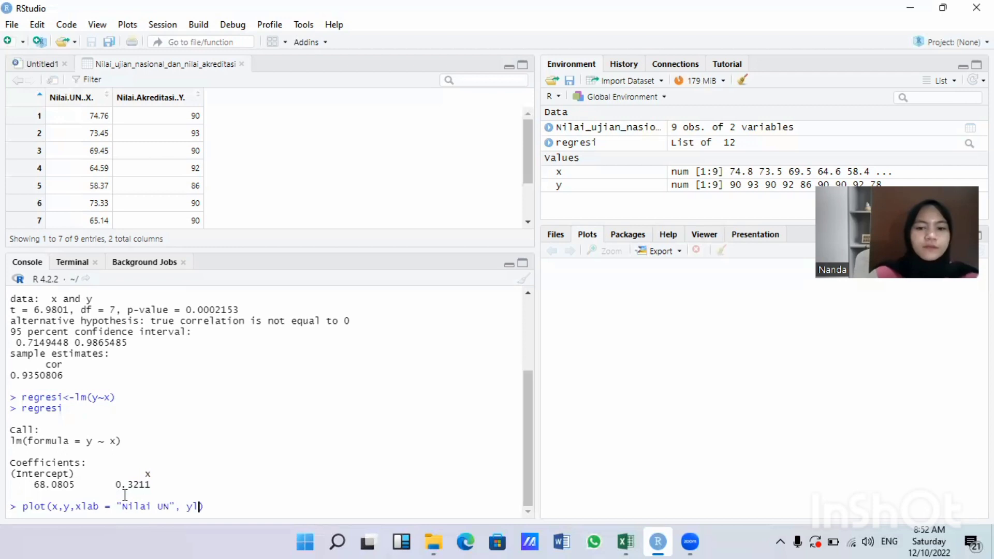
{"action": "key", "text": "BackSpace"}
{"action": "key", "text": "BackSpace"}
{"action": "key", "text": "BackSpace"}
{"action": "type", "text": "ylab"}
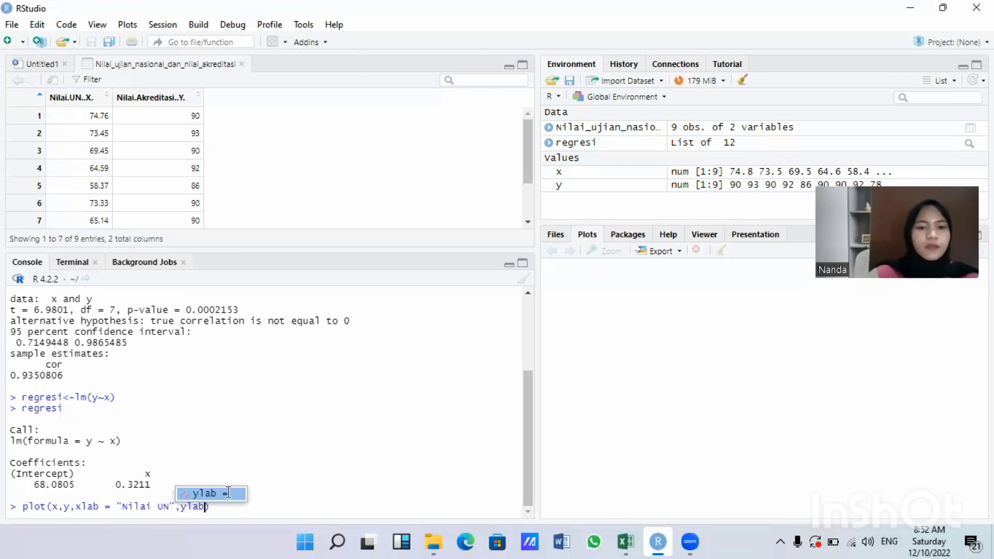
{"action": "left_click", "coordinate": [228, 492]}
{"action": "type", "text": "\""}
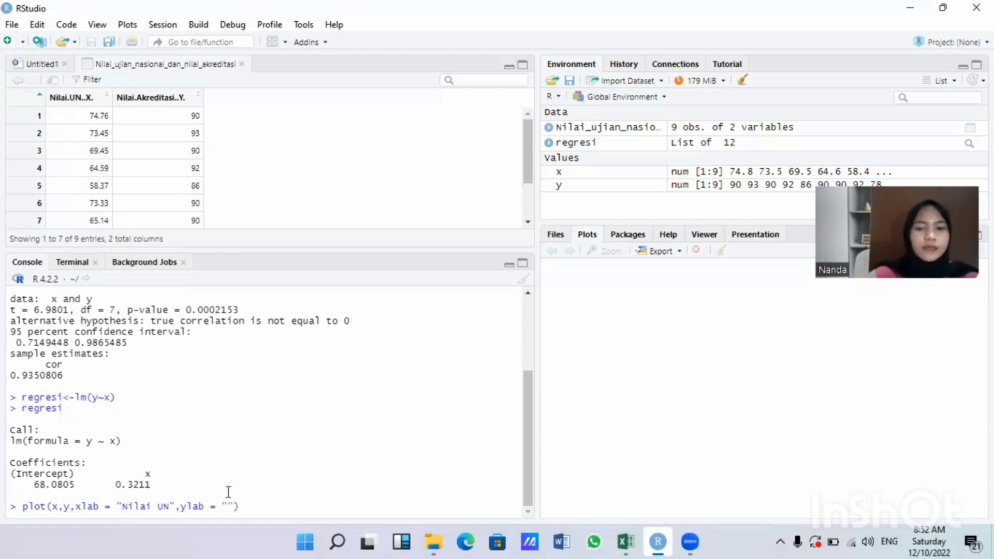
{"action": "type", "text": "n"}
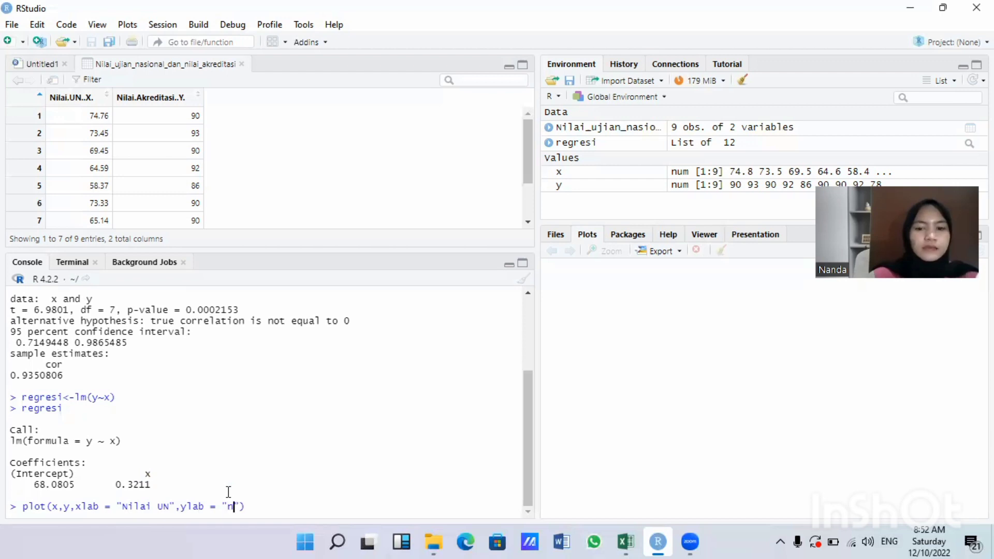
{"action": "key", "text": "BackSpace"}
{"action": "type", "text": "Nilai A"}
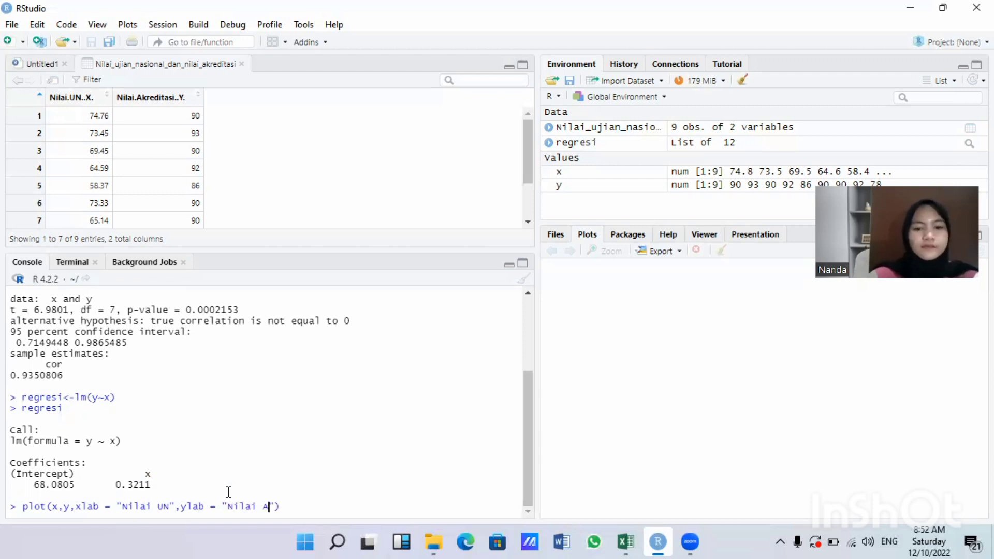
{"action": "type", "text": "kreditas"}
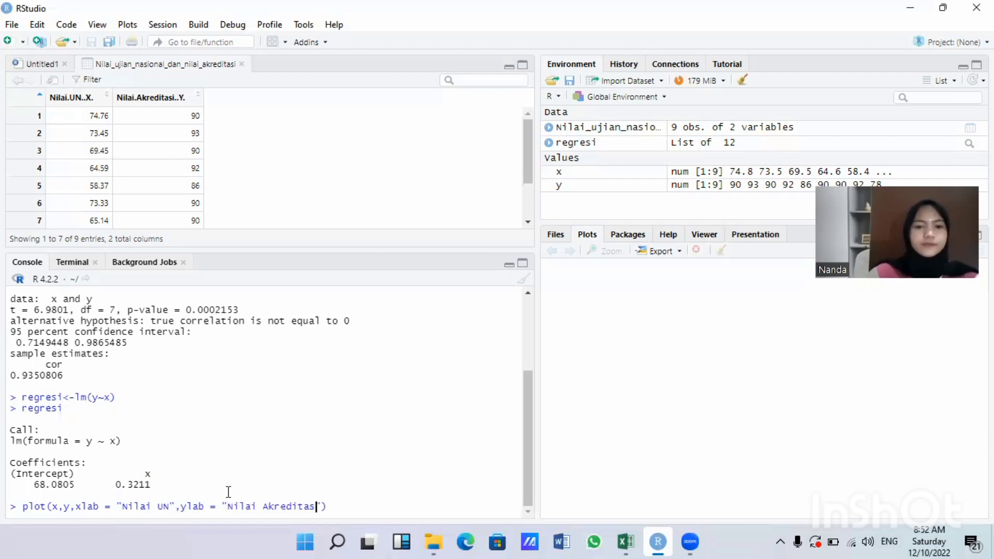
{"action": "type", "text": "i\")"}
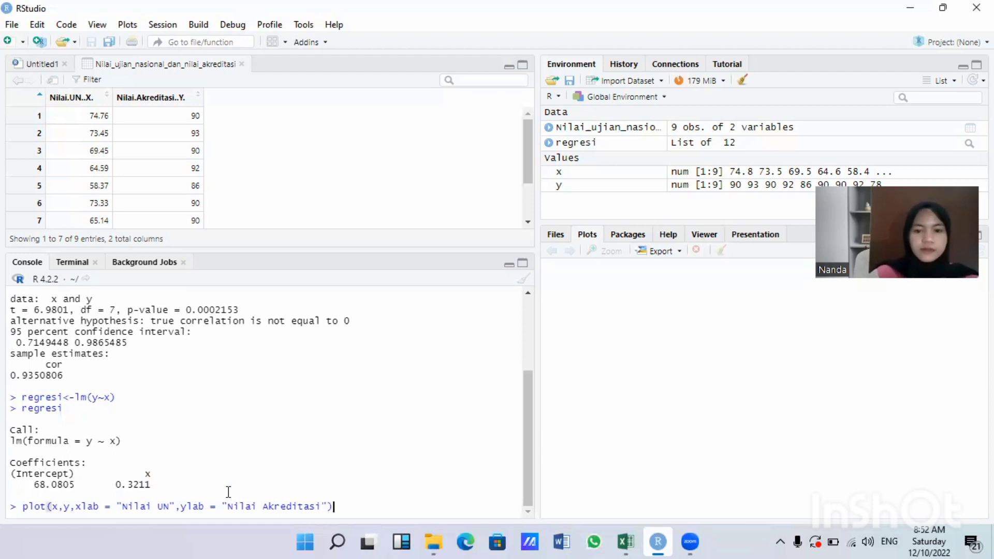
Step: Add pch = 21 to the plot() command and run it to draw the scatter plot
{"action": "key", "text": "Left"}
{"action": "type", "text": ", "}
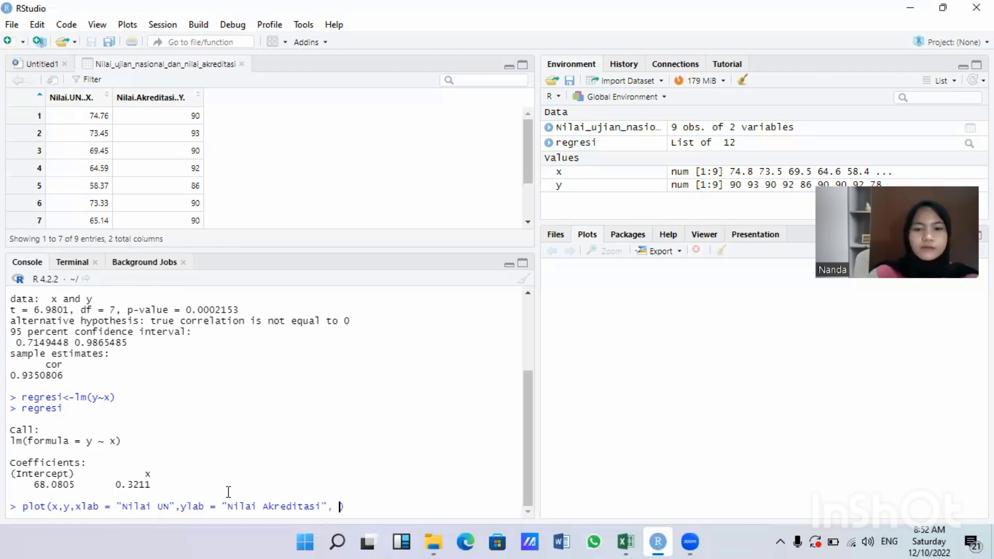
{"action": "type", "text": "pch"}
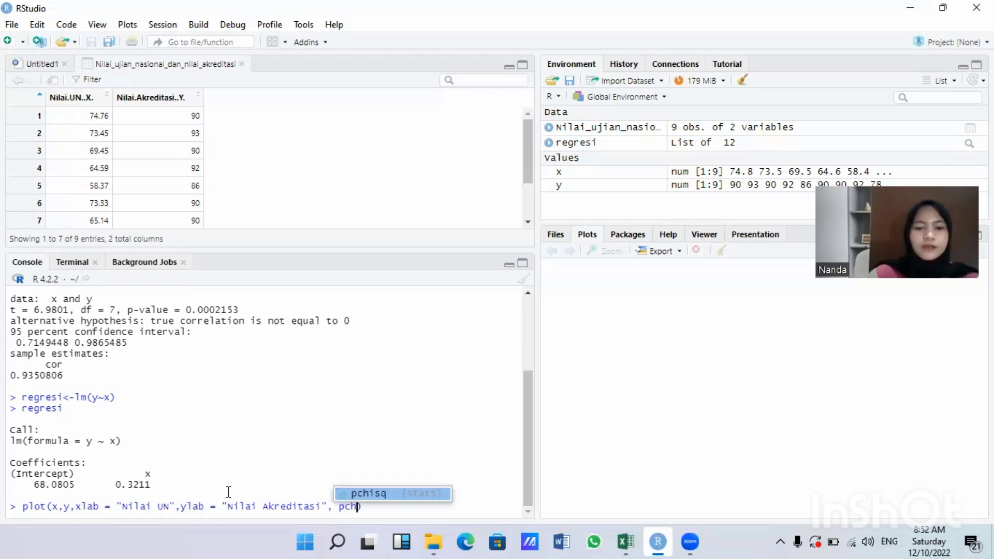
{"action": "type", "text": " = 21"}
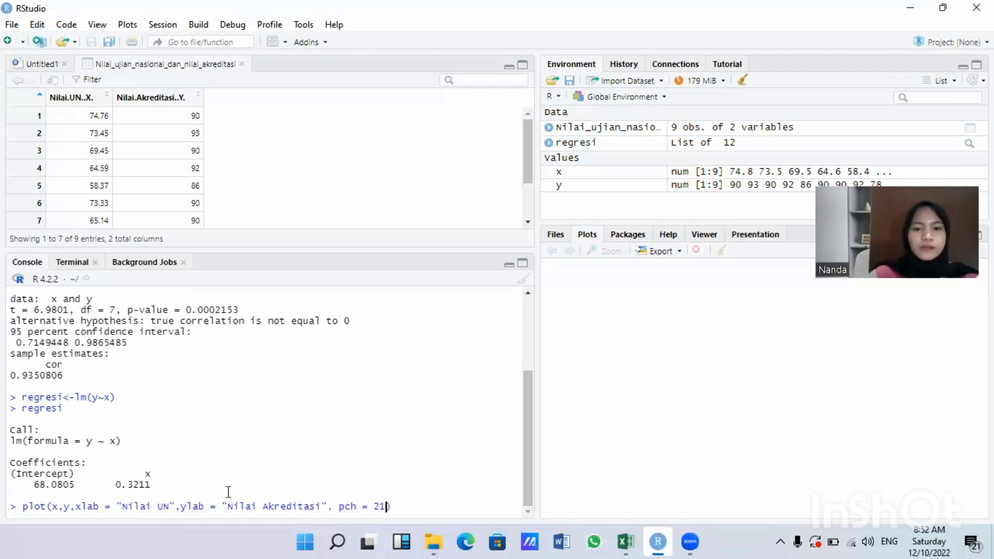
{"action": "key", "text": "Return"}
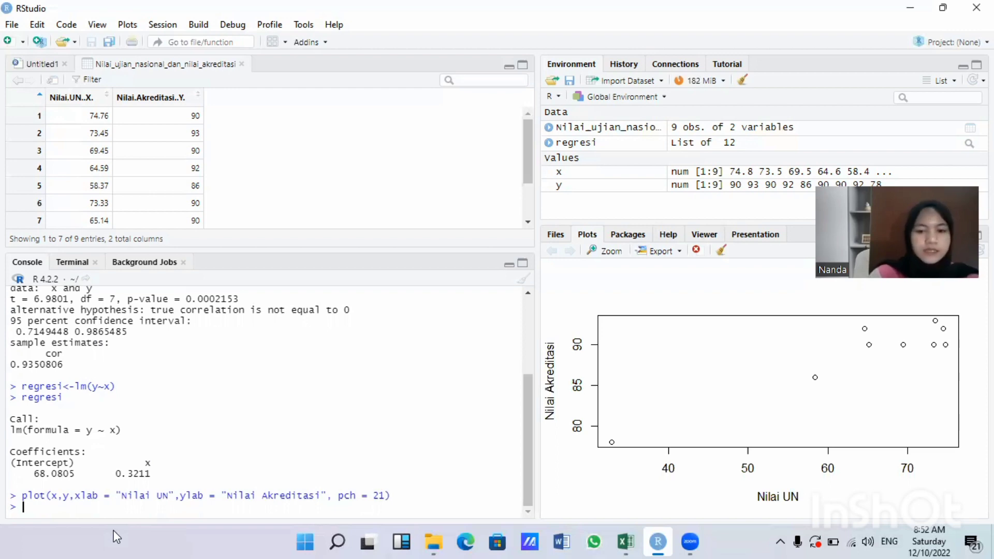
Step: Run summary(regresi) in the console and review the regression output
{"action": "type", "text": "summa"}
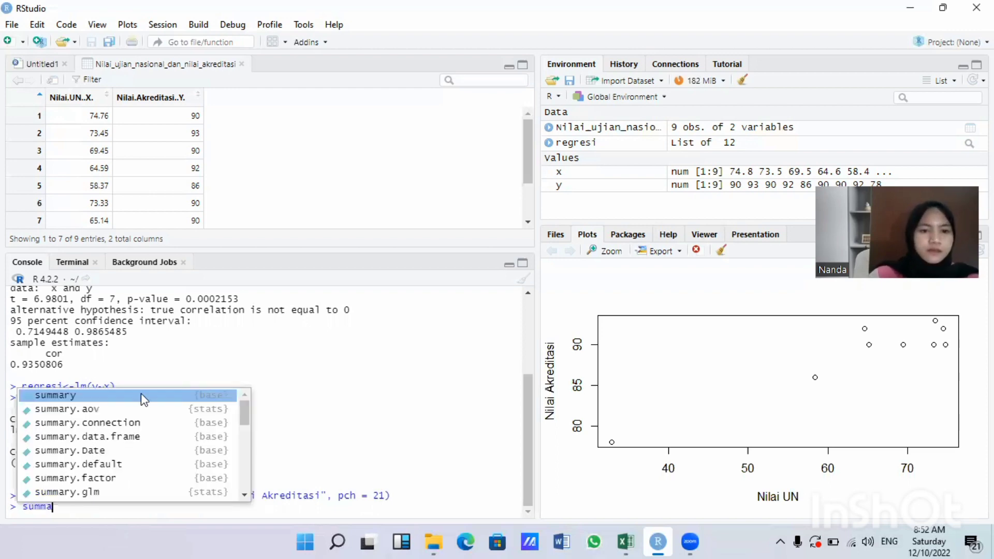
{"action": "key", "text": "Tab"}
{"action": "type", "text": "r"}
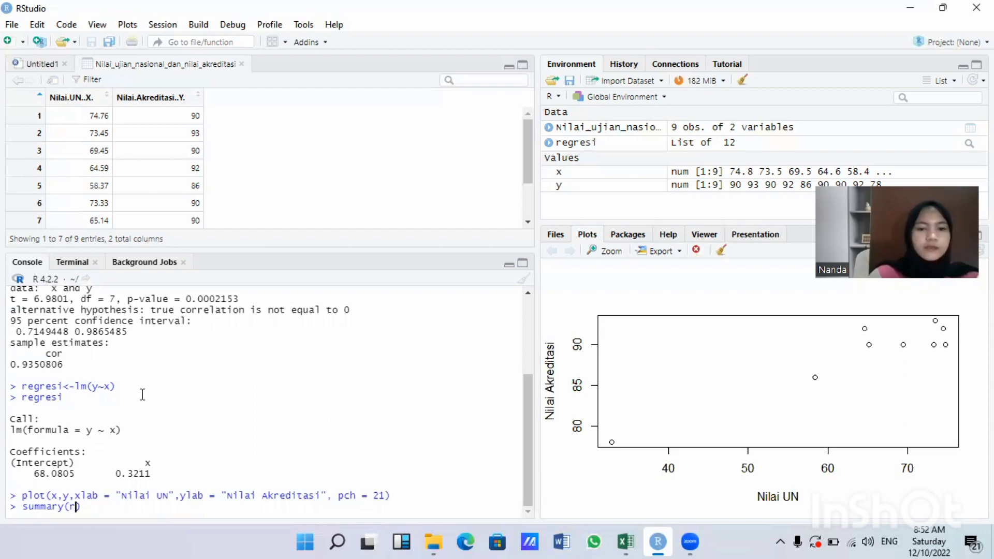
{"action": "type", "text": "egresi)"}
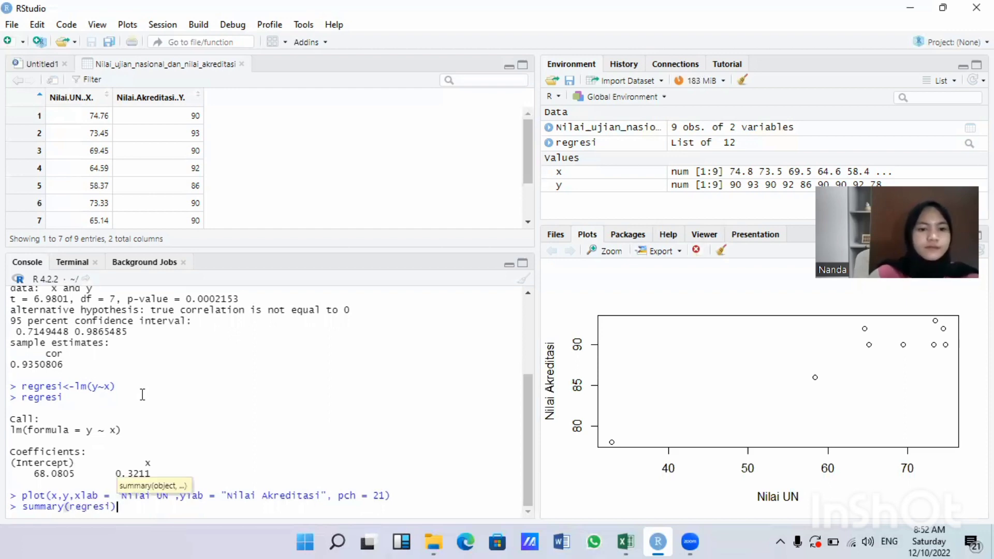
{"action": "key", "text": "Return"}
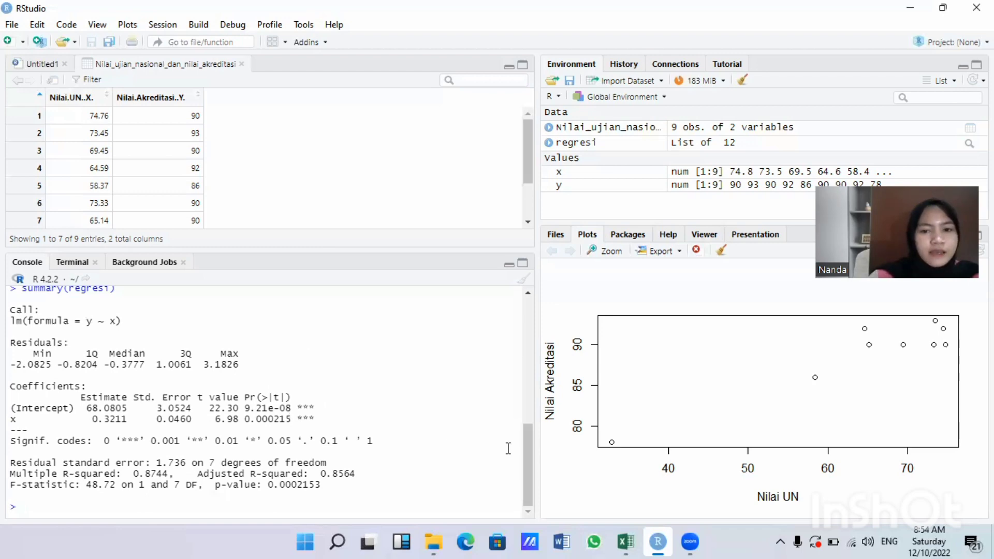
{"action": "left_click_drag", "start_coordinate": [530, 461], "coordinate": [532, 431]}
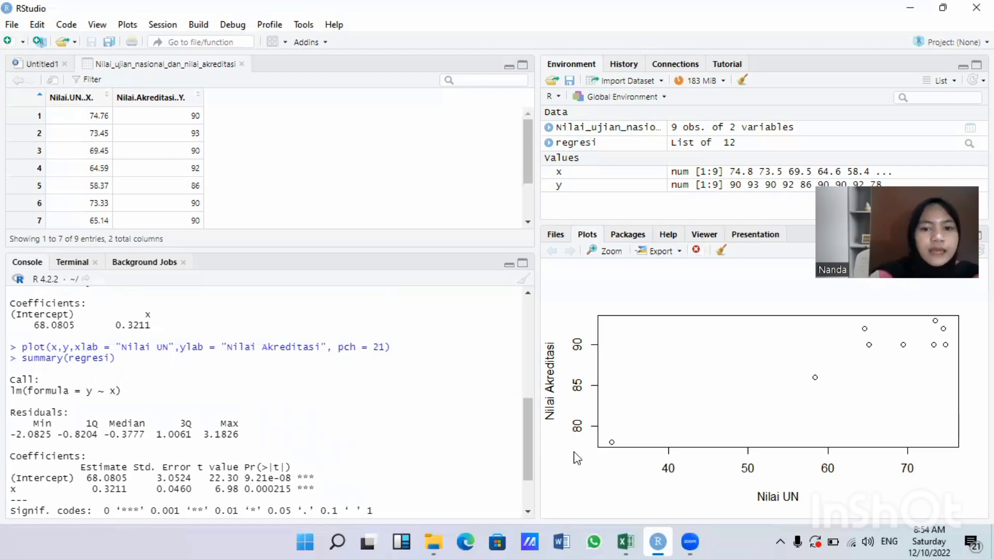
{"action": "left_click_drag", "start_coordinate": [524, 437], "coordinate": [521, 518]}
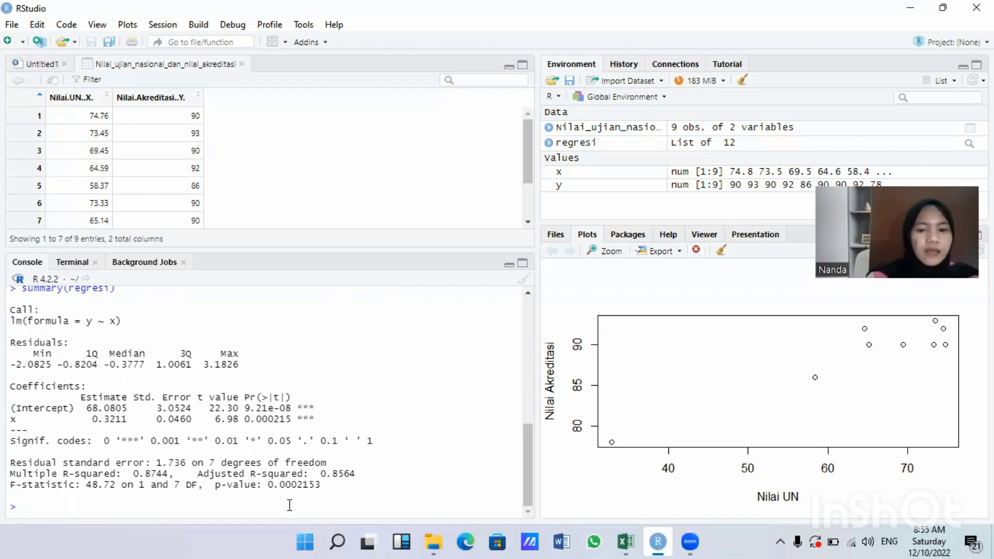
Step: Add the fitted regression line to the scatter plot by running abline(regresi) in the console
{"action": "type", "text": "abline"}
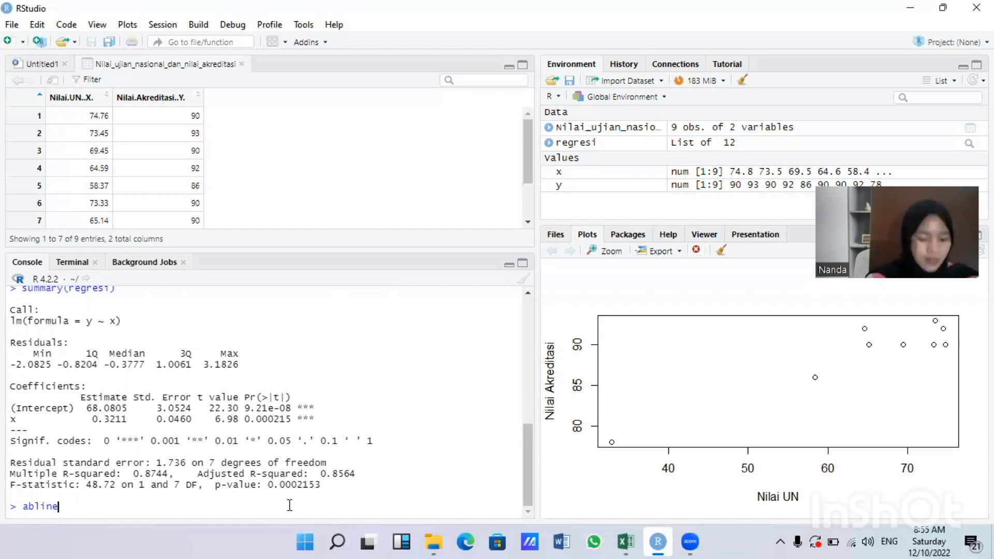
{"action": "type", "text": "(g"}
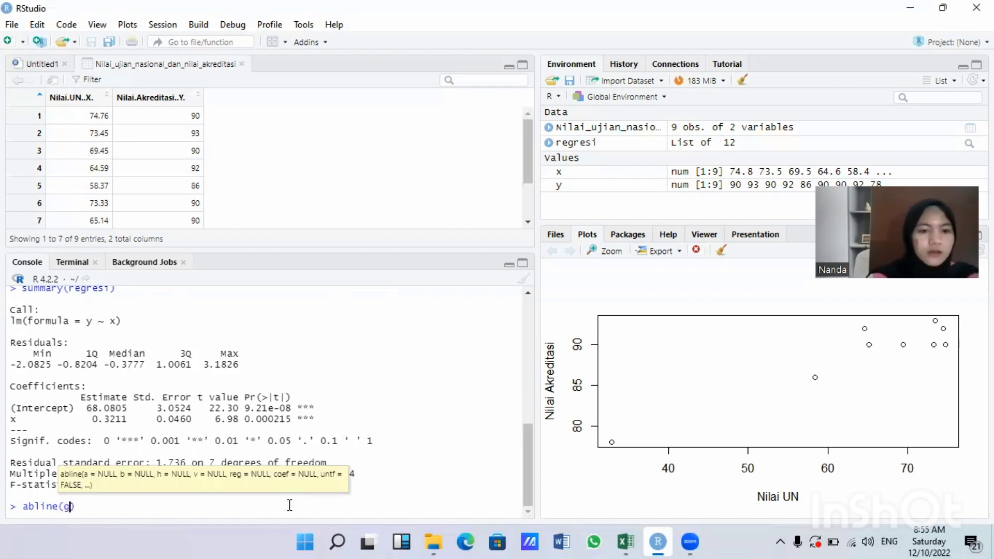
{"action": "key", "text": "BackSpace"}
{"action": "type", "text": "regresi"}
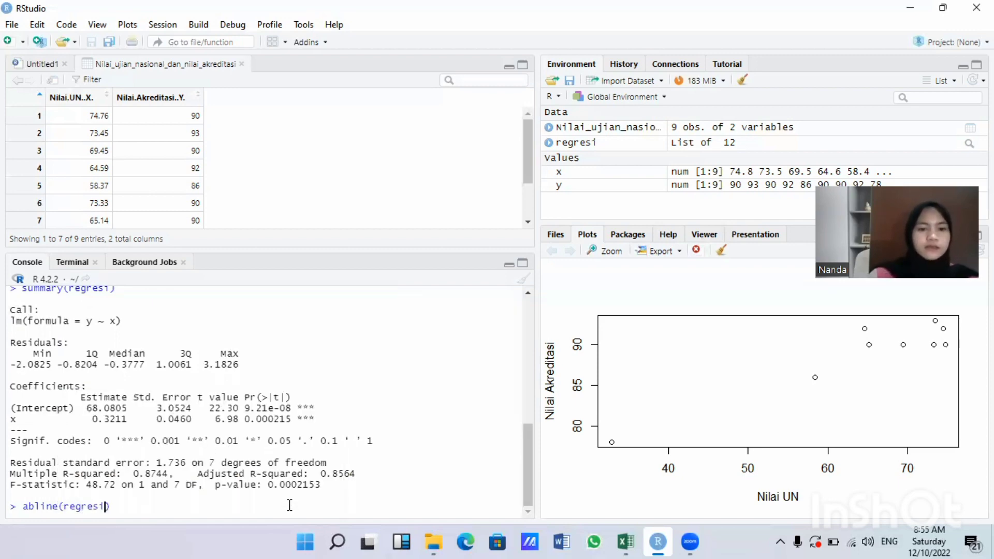
{"action": "type", "text": ")"}
{"action": "key", "text": "Return"}
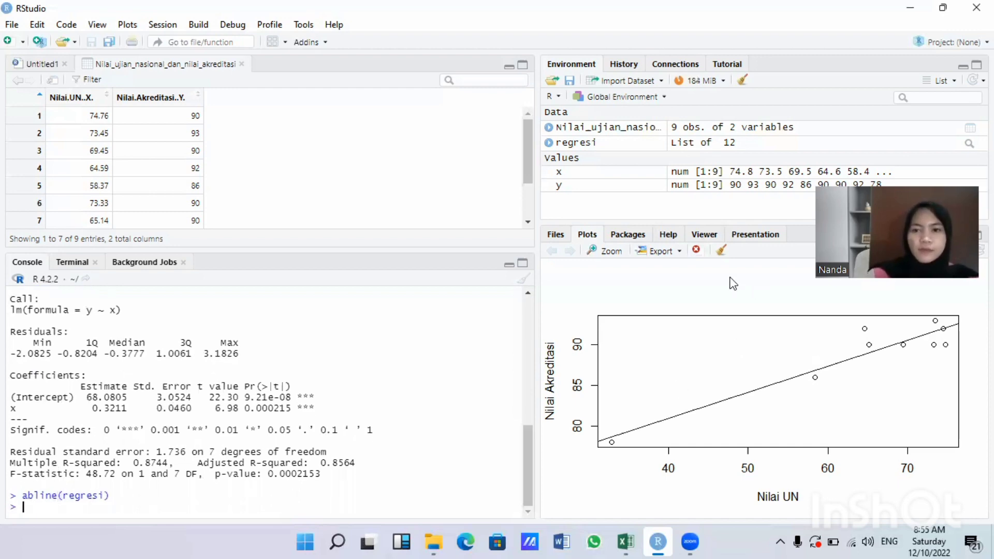
Step: View the scatter plot with its regression line enlarged in a separate window, then close that window
{"action": "left_click", "coordinate": [612, 252]}
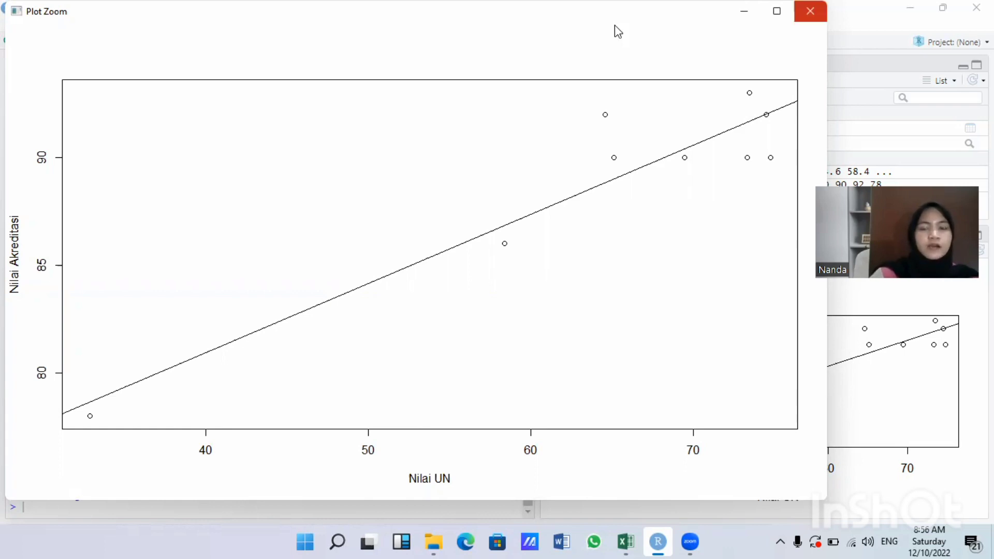
{"action": "left_click", "coordinate": [811, 11]}
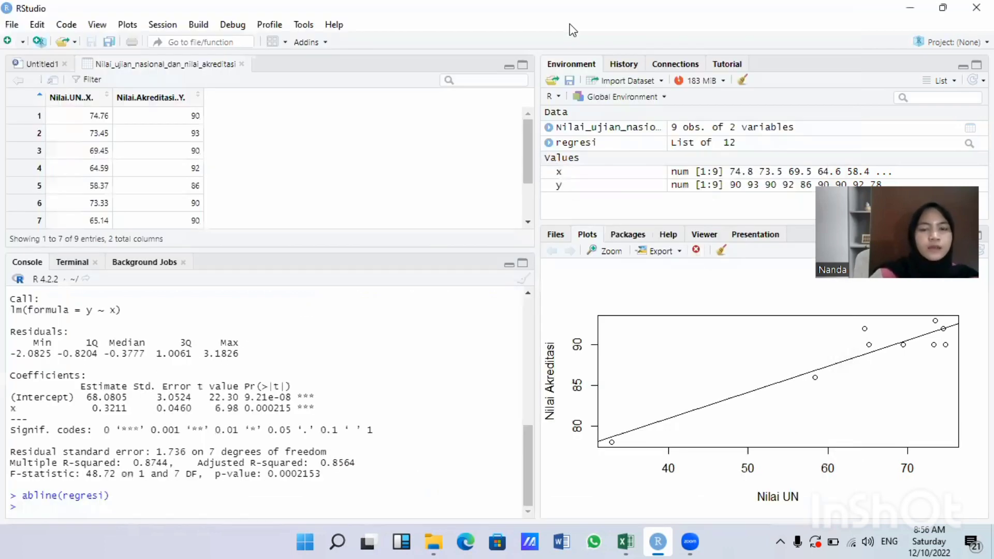